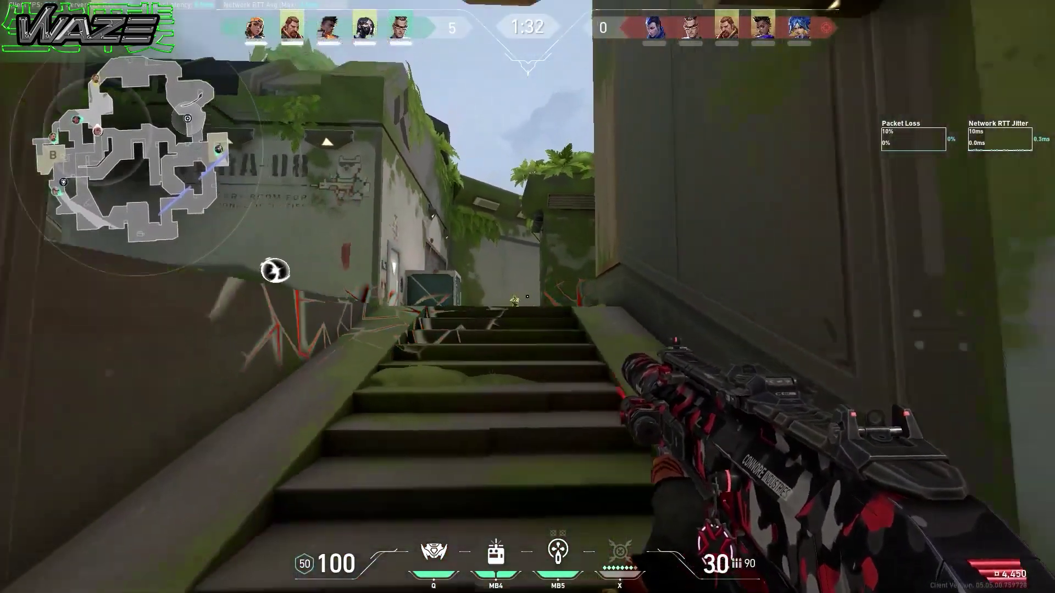
Push B Main in Valorant, killing the spike carrier and finishing the ace on Neon.
{"action": "left_click", "coordinate": [527, 296]}
{"action": "left_click", "coordinate": [527, 297]}
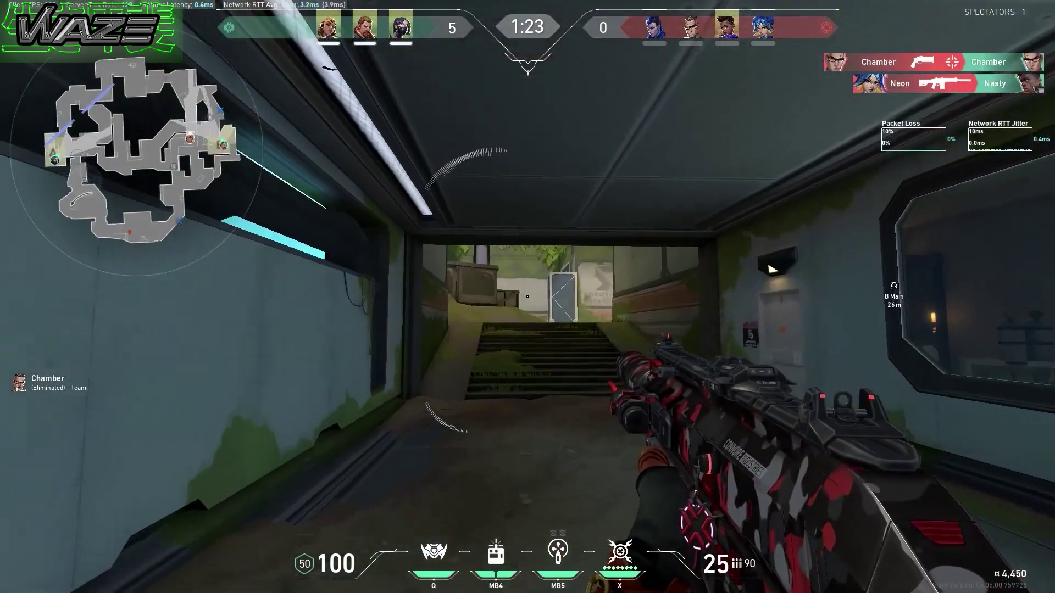
{"action": "key", "text": "w"}
{"action": "left_click", "coordinate": [528, 296]}
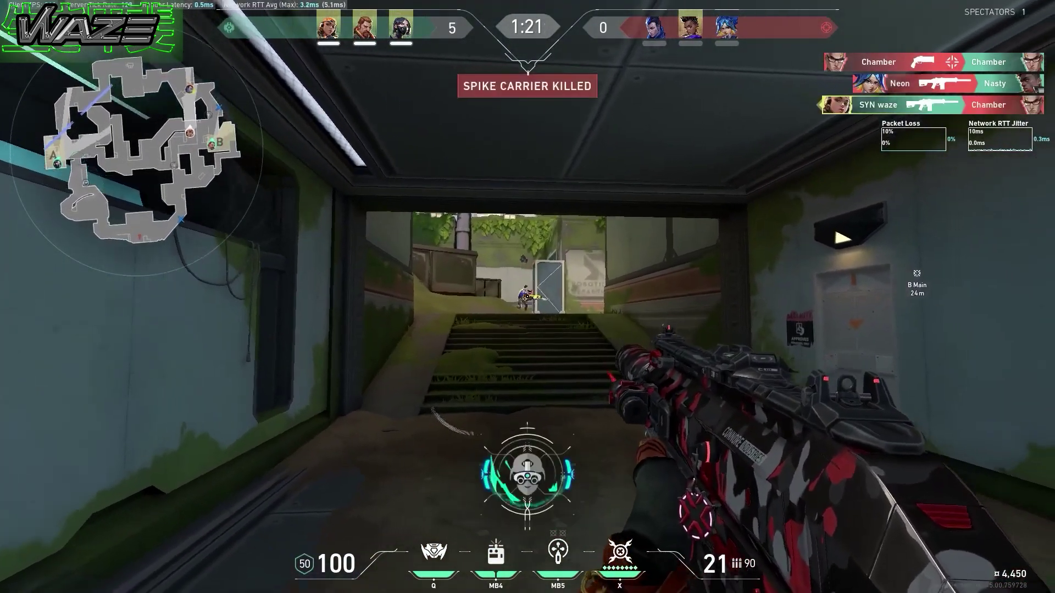
{"action": "left_click", "coordinate": [527, 296]}
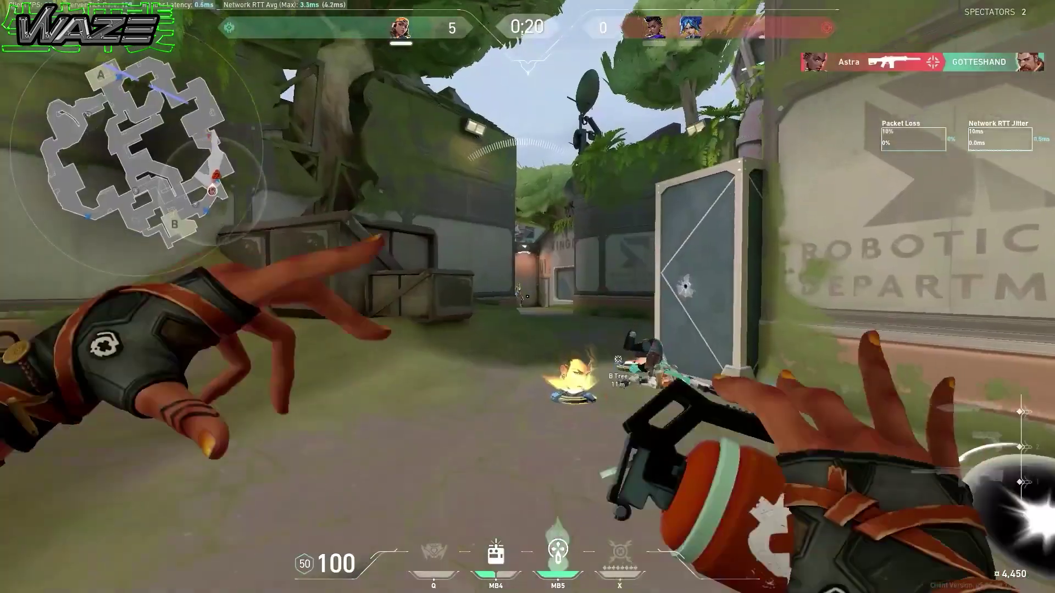
{"action": "left_click", "coordinate": [528, 296]}
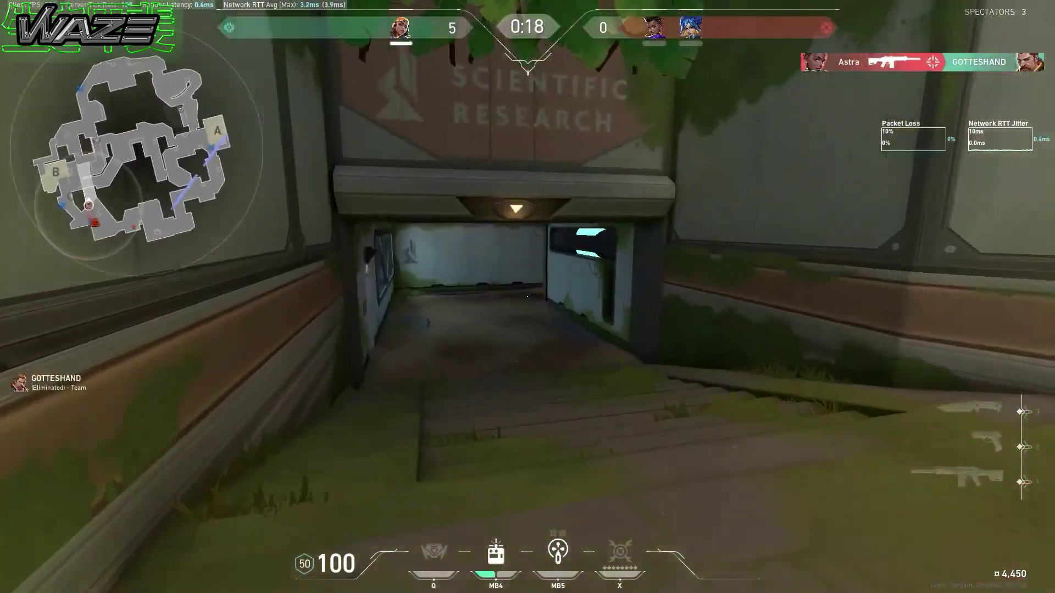
{"action": "left_click", "coordinate": [527, 297]}
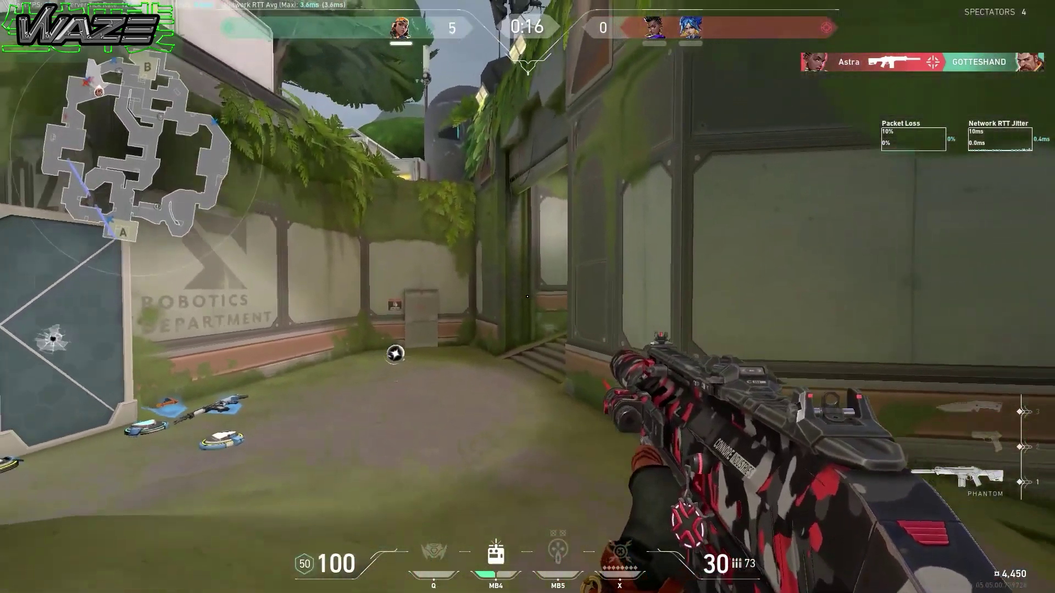
{"action": "left_click", "coordinate": [527, 297]}
{"action": "left_click", "coordinate": [528, 296]}
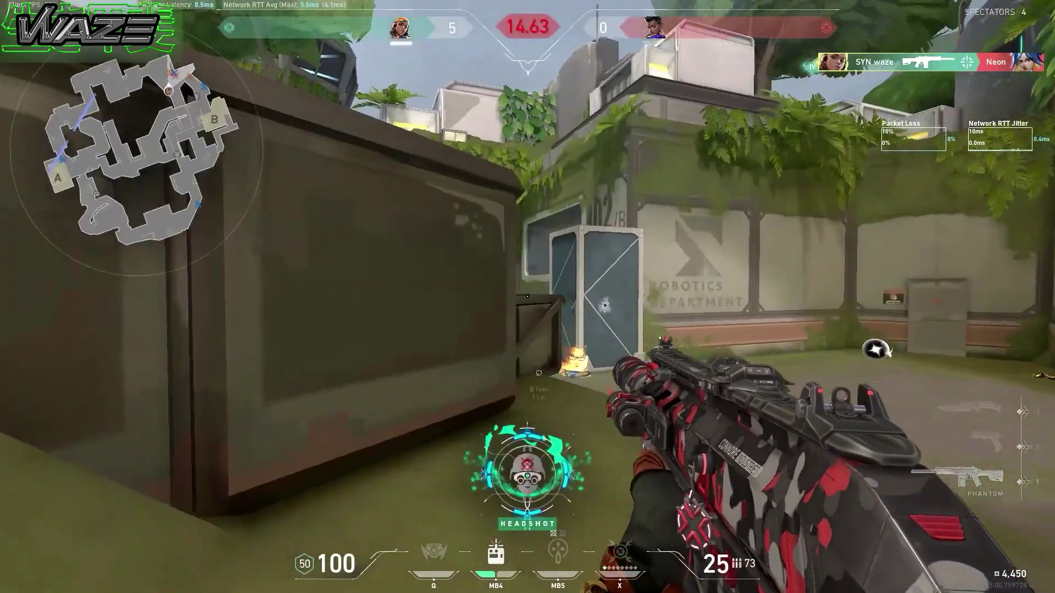
{"action": "left_click", "coordinate": [528, 297]}
{"action": "left_click", "coordinate": [528, 297]}
Win the next Valorant round, clearing enemies by the arched gate, café and balcony.
{"action": "key", "text": "3"}
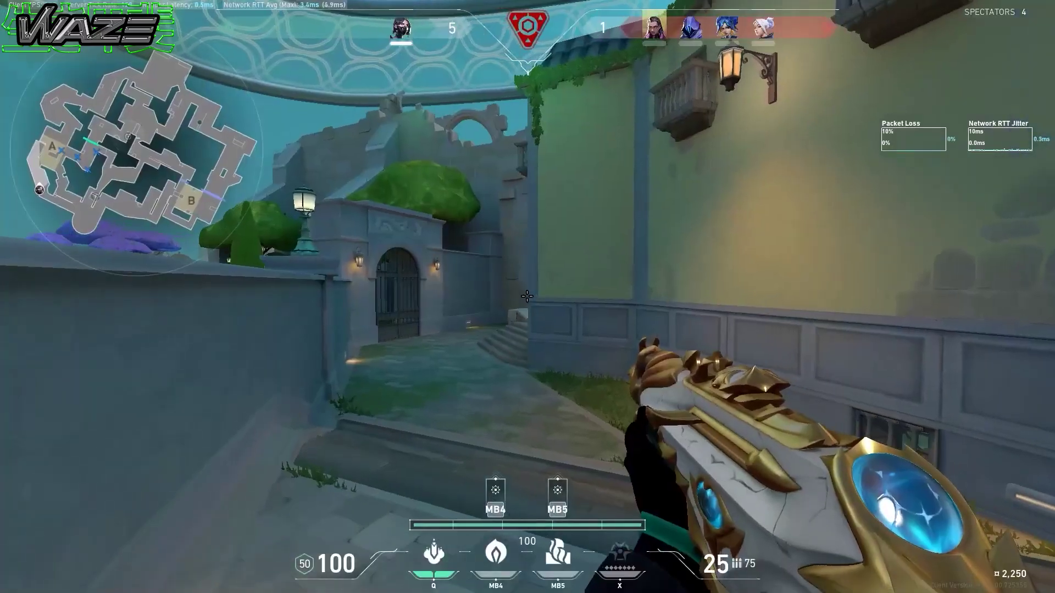
{"action": "left_click", "coordinate": [527, 296]}
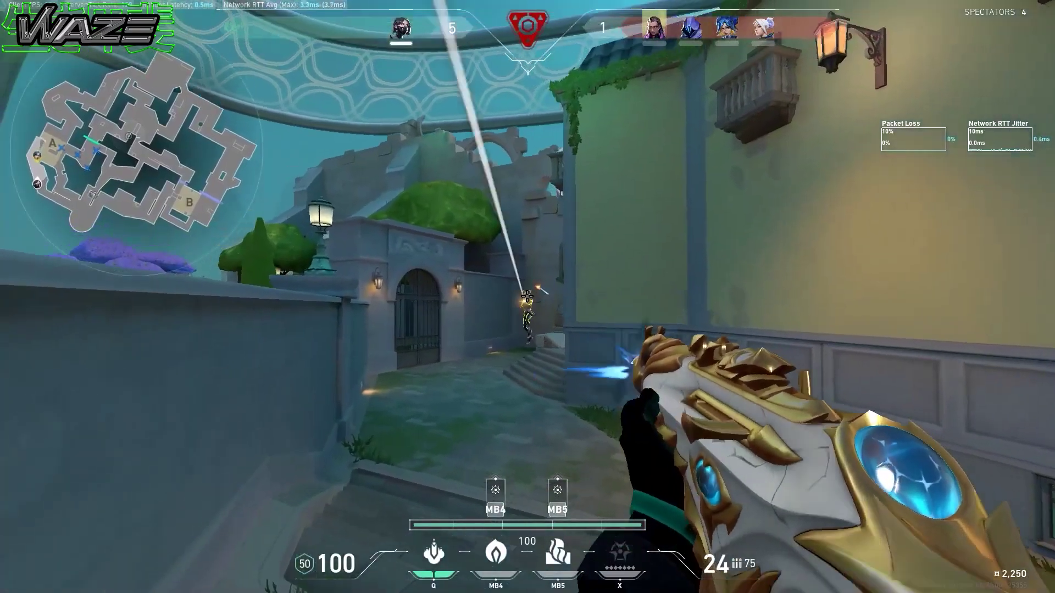
{"action": "left_click", "coordinate": [527, 297]}
{"action": "left_click", "coordinate": [528, 297]}
{"action": "left_click", "coordinate": [528, 297]}
{"action": "key", "text": "a"}
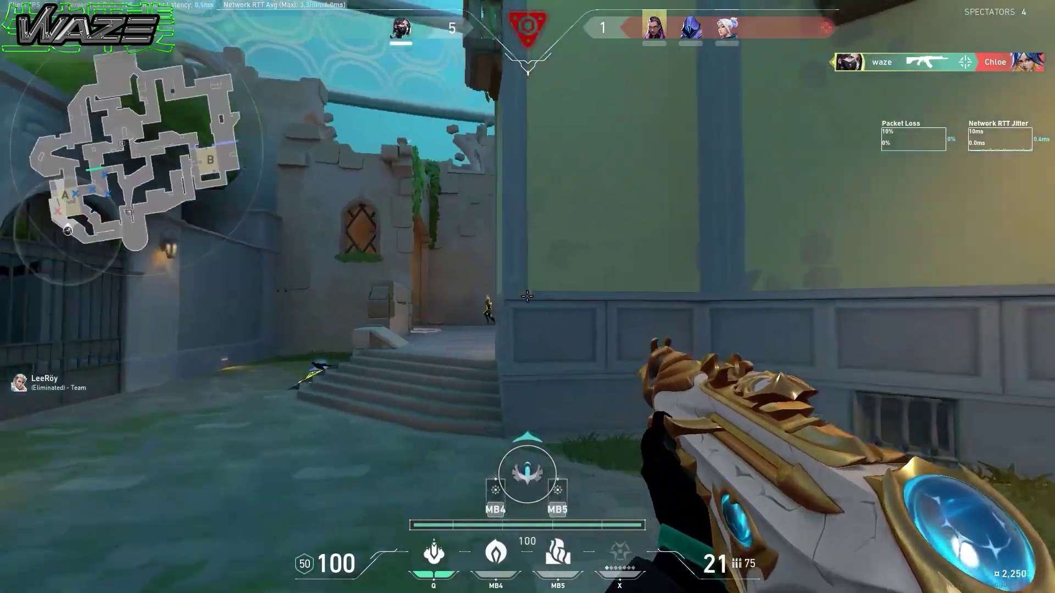
{"action": "left_click", "coordinate": [528, 297]}
{"action": "left_click", "coordinate": [528, 296]}
{"action": "left_click", "coordinate": [527, 297]}
{"action": "left_click", "coordinate": [527, 297]}
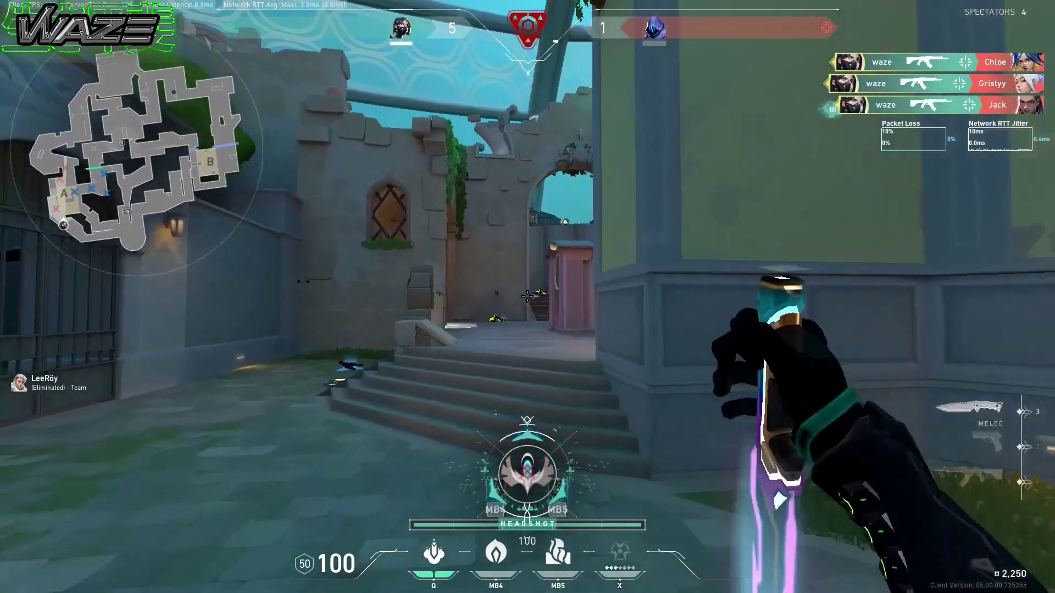
{"action": "key", "text": "1"}
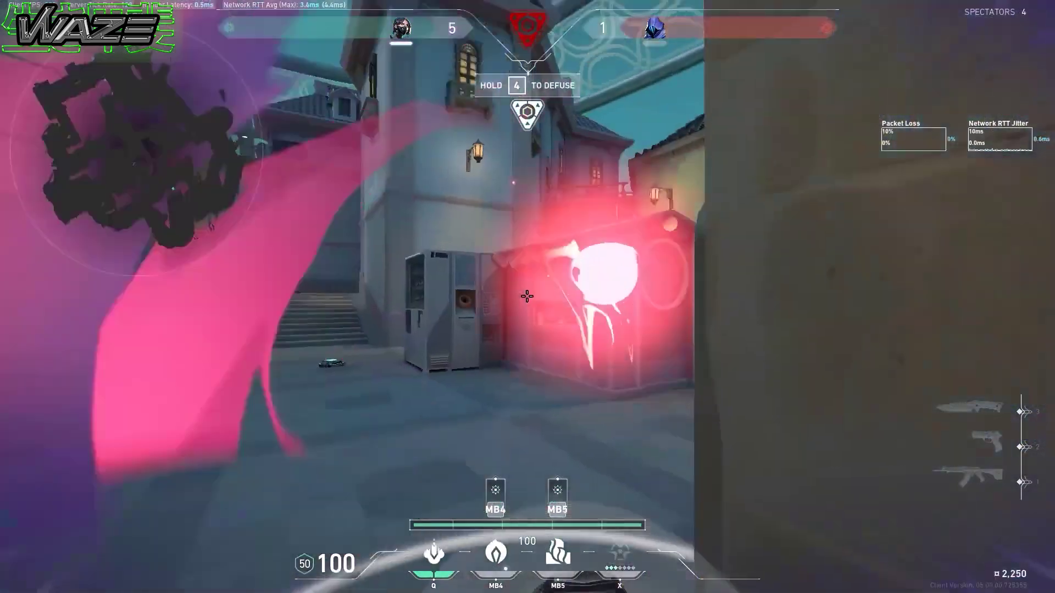
{"action": "left_click", "coordinate": [528, 296]}
{"action": "key", "text": "s"}
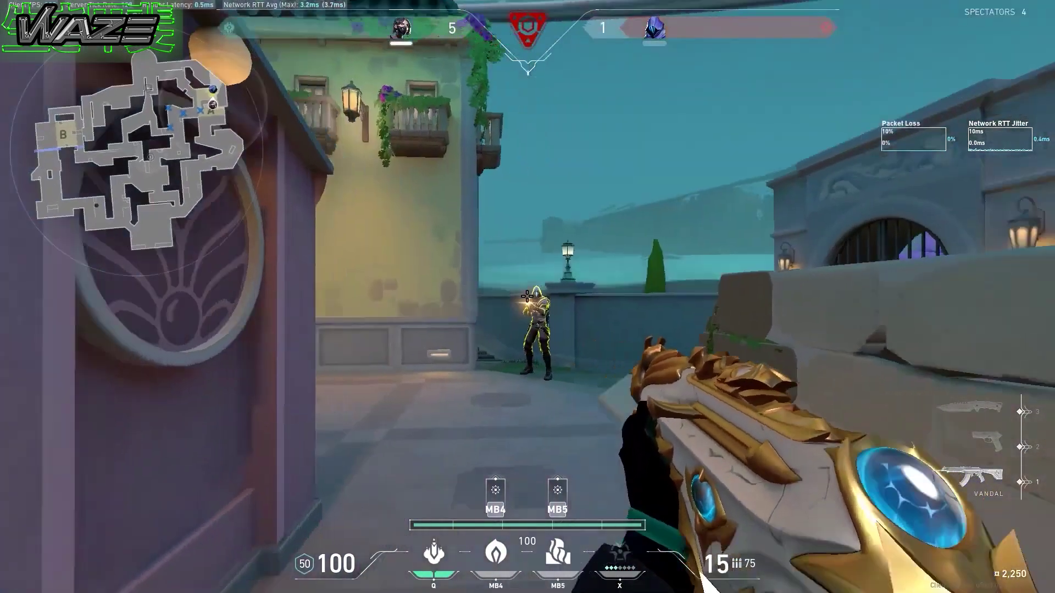
{"action": "left_click", "coordinate": [527, 296]}
{"action": "key", "text": "3"}
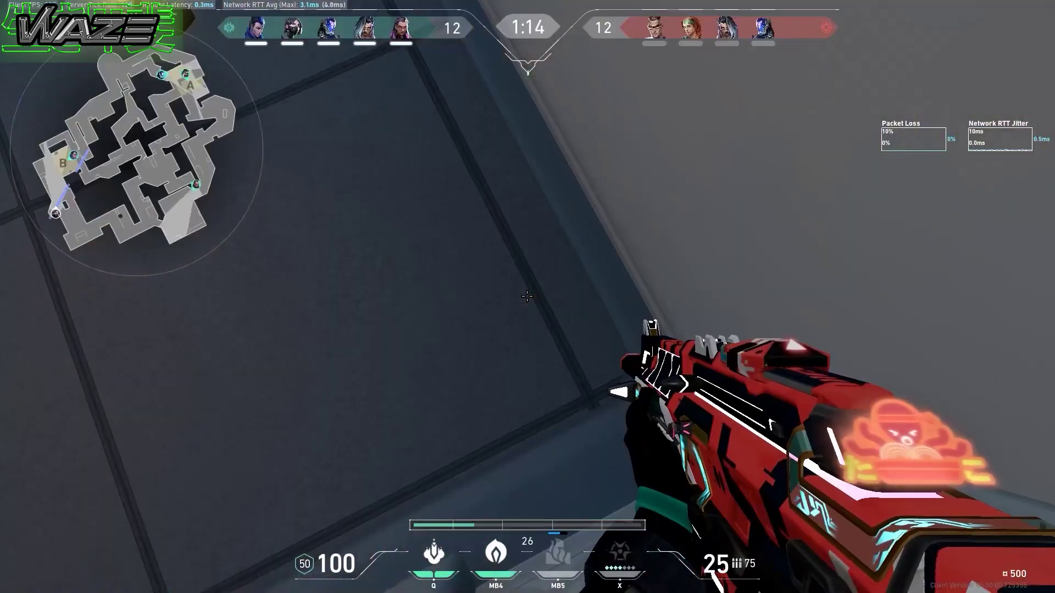
{"action": "key", "text": "s"}
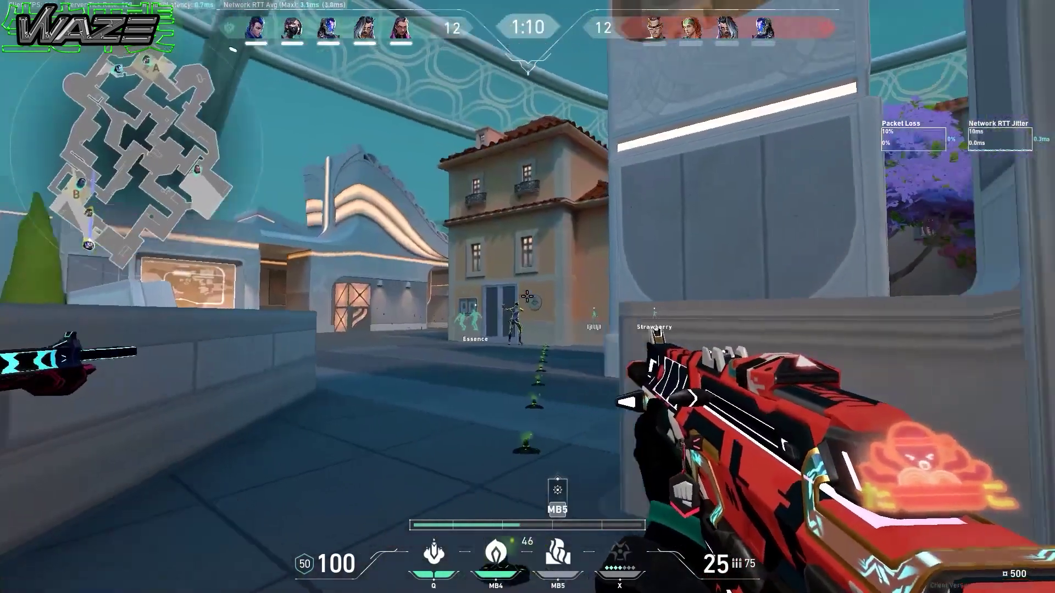
{"action": "left_click", "coordinate": [527, 297]}
{"action": "left_click", "coordinate": [527, 297]}
{"action": "left_click", "coordinate": [527, 297]}
{"action": "left_click", "coordinate": [527, 297]}
{"action": "left_click", "coordinate": [527, 297]}
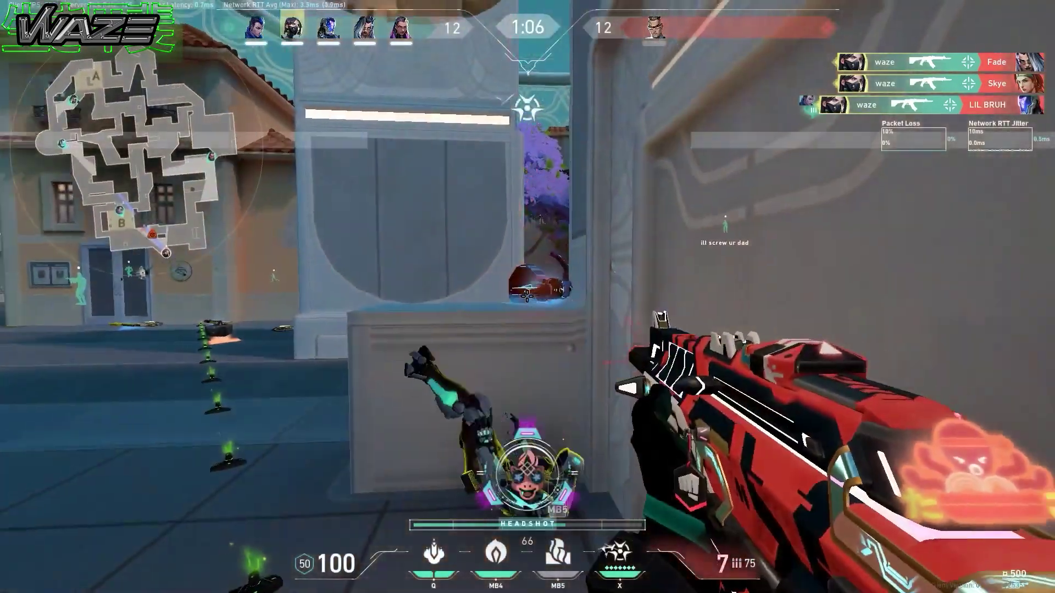
{"action": "left_click", "coordinate": [527, 296]}
{"action": "left_click", "coordinate": [527, 297]}
{"action": "key", "text": "3"}
{"action": "key", "text": "Tab"}
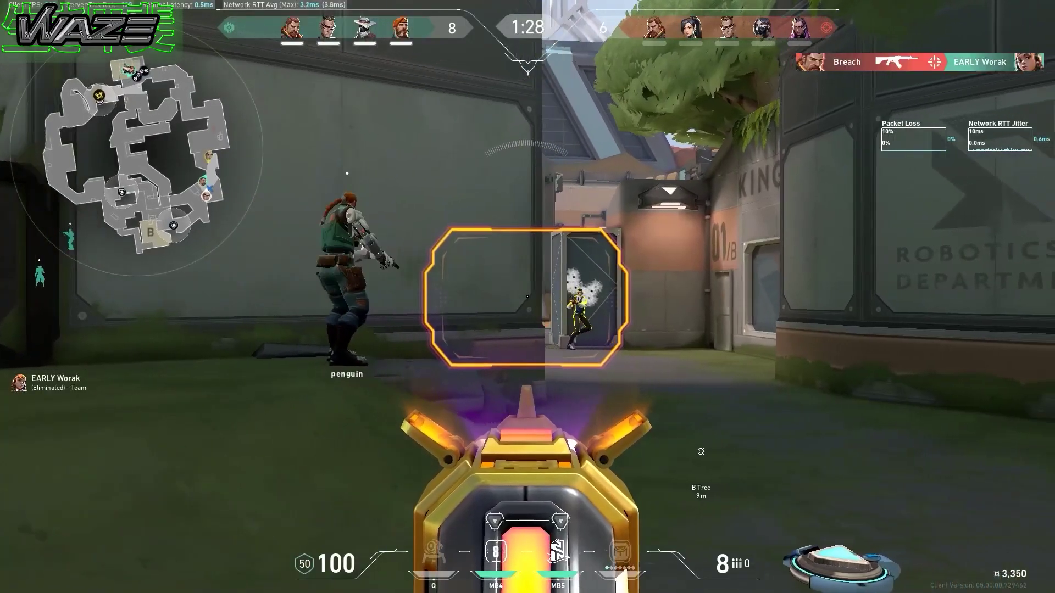
Take further rounds with the Tour de Force and Ghost, killing Chamber, Breach, Reyna, Fade and Neon.
{"action": "left_click", "coordinate": [527, 296]}
{"action": "left_click", "coordinate": [527, 297]}
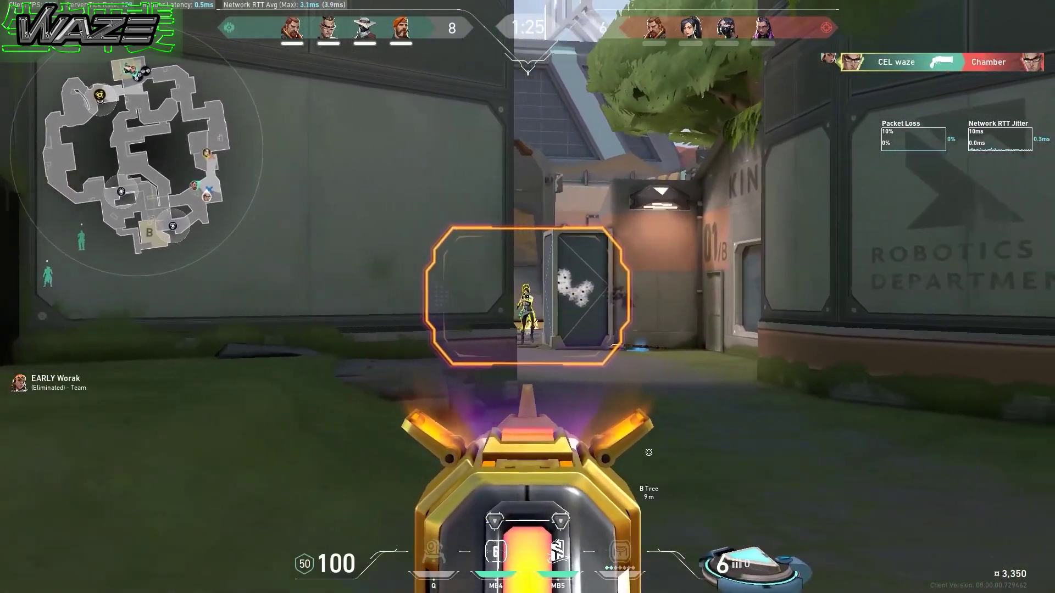
{"action": "left_click", "coordinate": [527, 297]}
{"action": "key", "text": "y"}
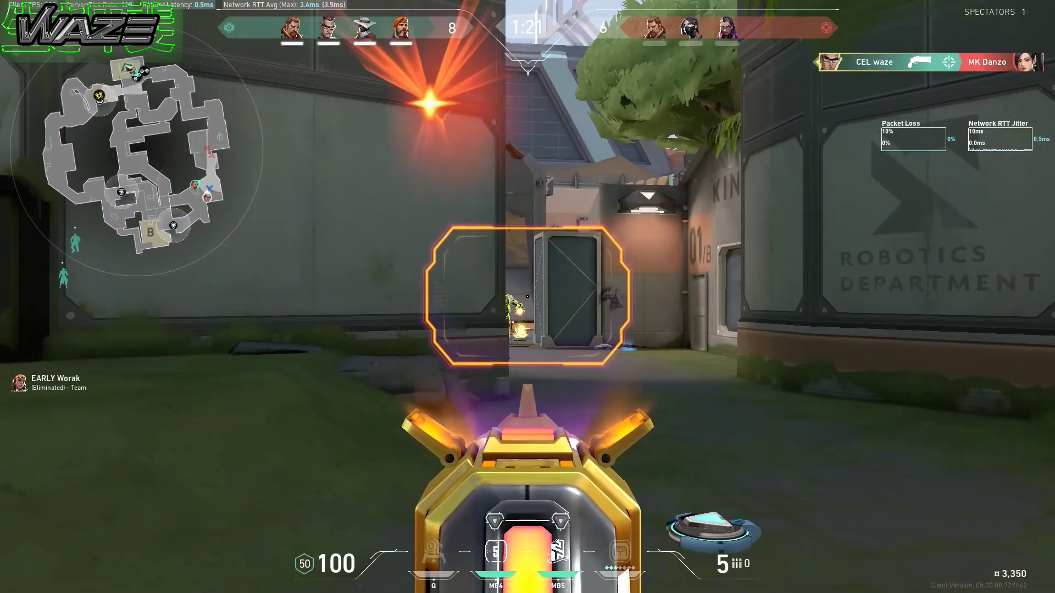
{"action": "left_click", "coordinate": [527, 296]}
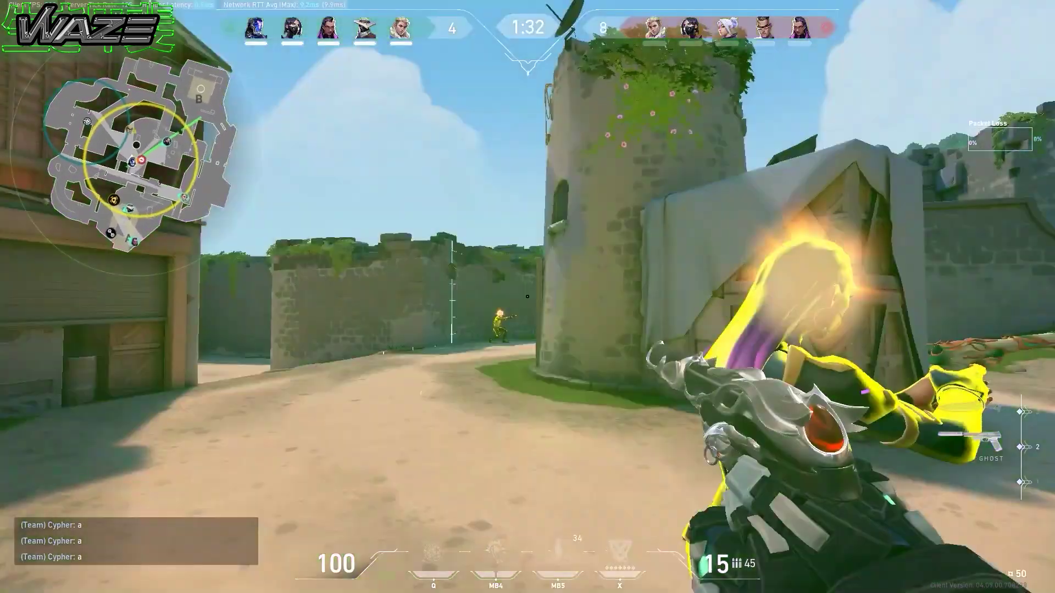
{"action": "left_click", "coordinate": [527, 297]}
{"action": "left_click", "coordinate": [527, 297]}
{"action": "left_click", "coordinate": [527, 296]}
{"action": "left_click", "coordinate": [527, 296]}
{"action": "left_click", "coordinate": [527, 297]}
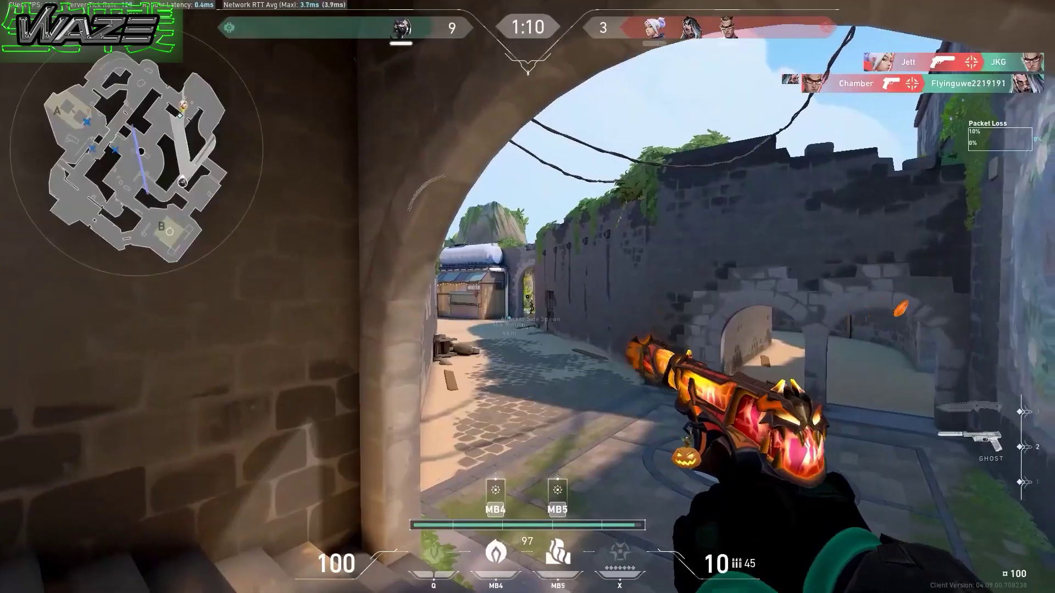
{"action": "key", "text": "r"}
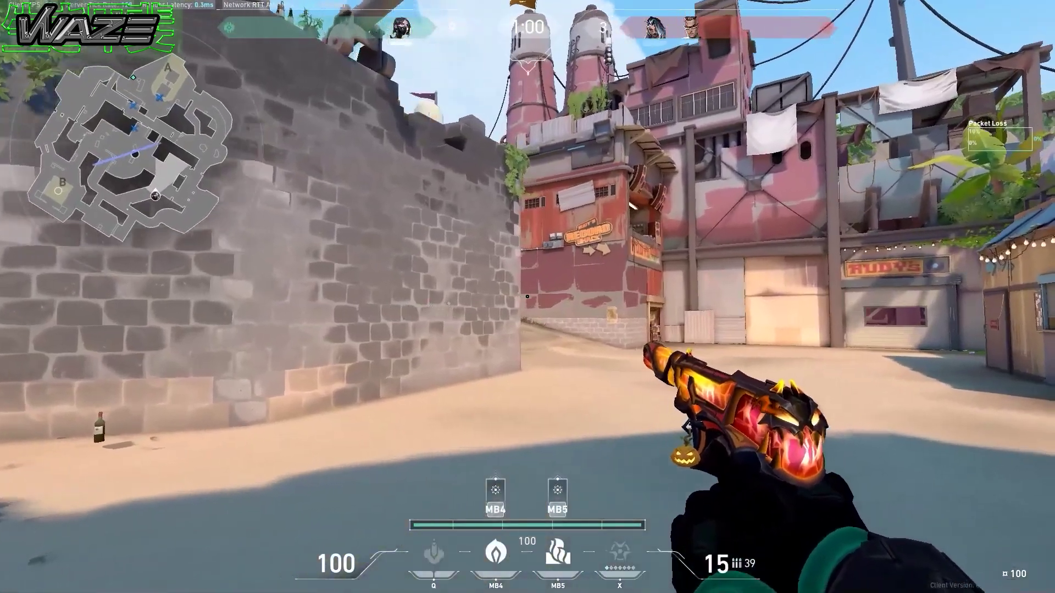
{"action": "left_click", "coordinate": [528, 297]}
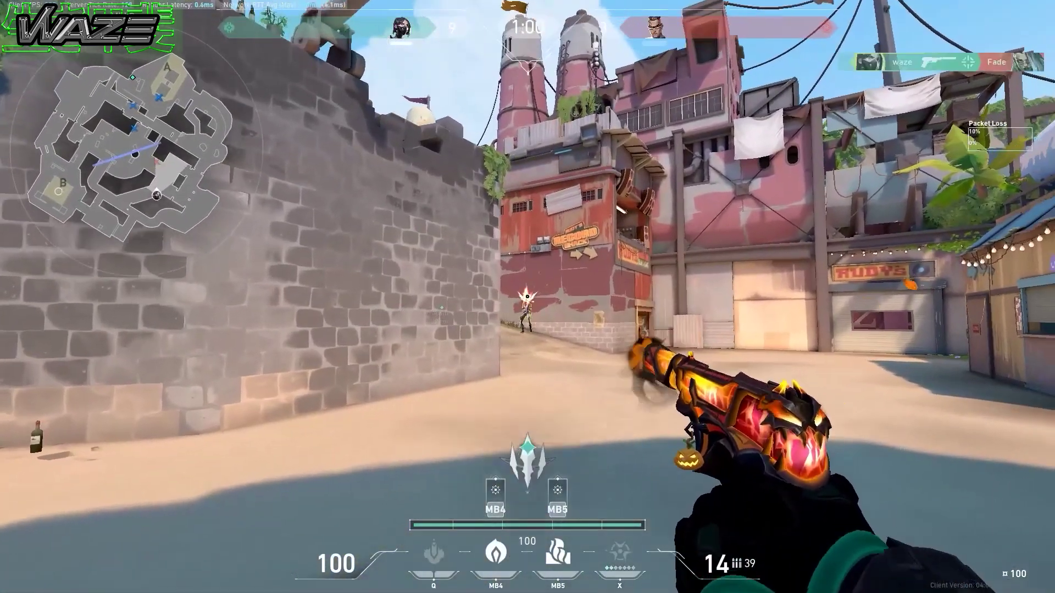
{"action": "left_click", "coordinate": [527, 296]}
{"action": "key", "text": "Tab"}
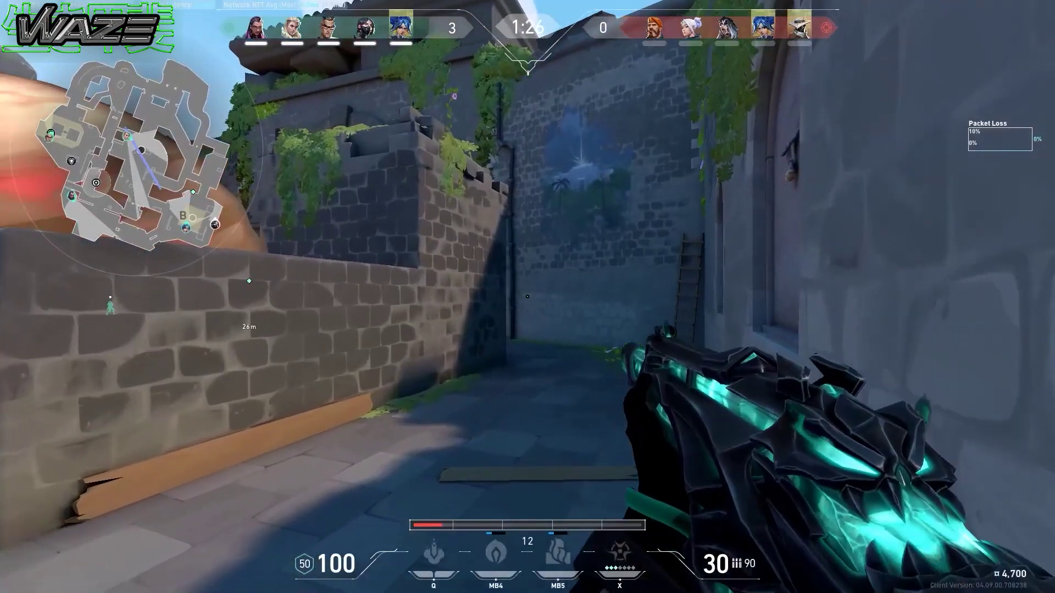
{"action": "left_click", "coordinate": [527, 297]}
{"action": "left_click", "coordinate": [528, 297]}
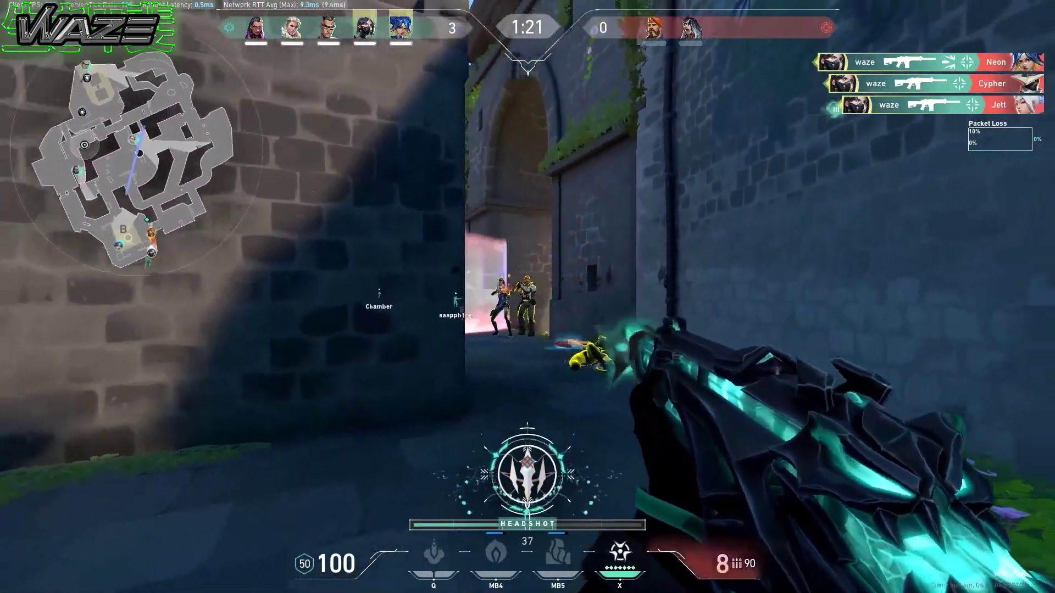
{"action": "key", "text": "Tab"}
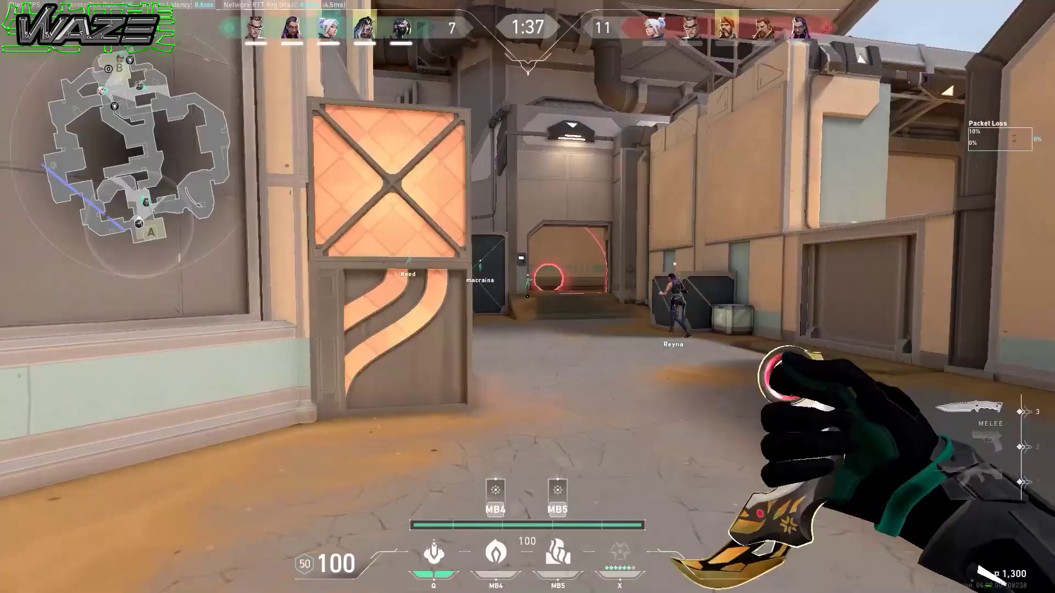
{"action": "key", "text": "1"}
{"action": "key", "text": "w"}
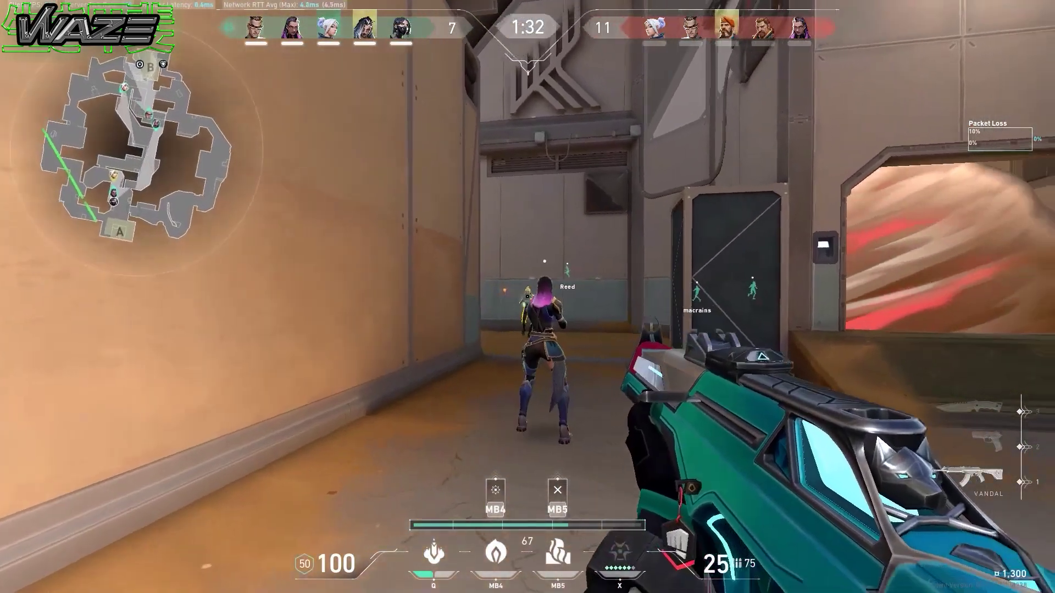
Clear the corridors including Brimstone, push through the B archway and plant the spike.
{"action": "left_click", "coordinate": [528, 297]}
{"action": "left_click", "coordinate": [528, 297]}
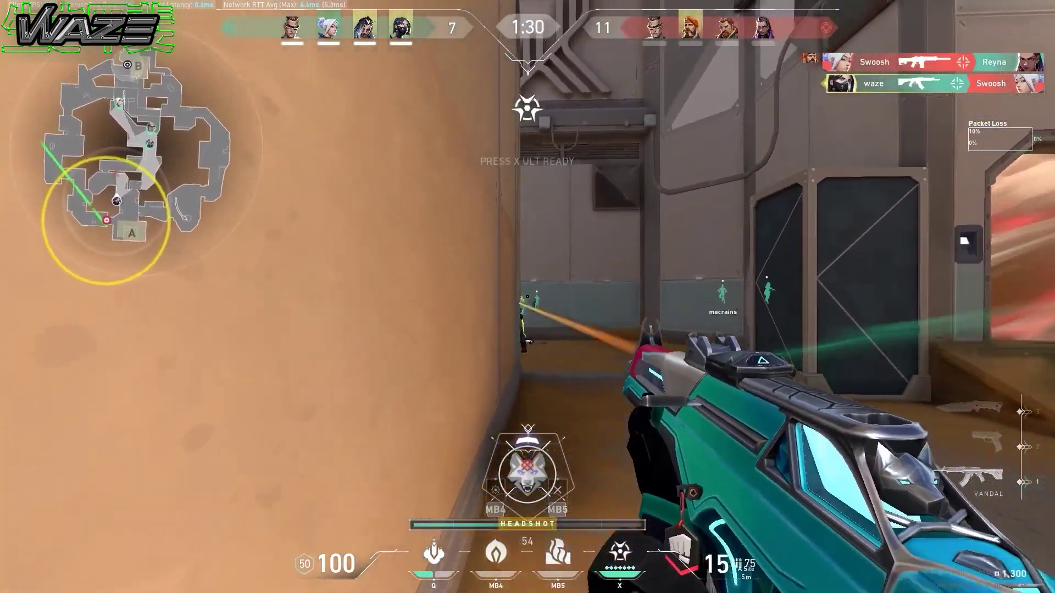
{"action": "left_click", "coordinate": [527, 296]}
{"action": "left_click", "coordinate": [527, 297]}
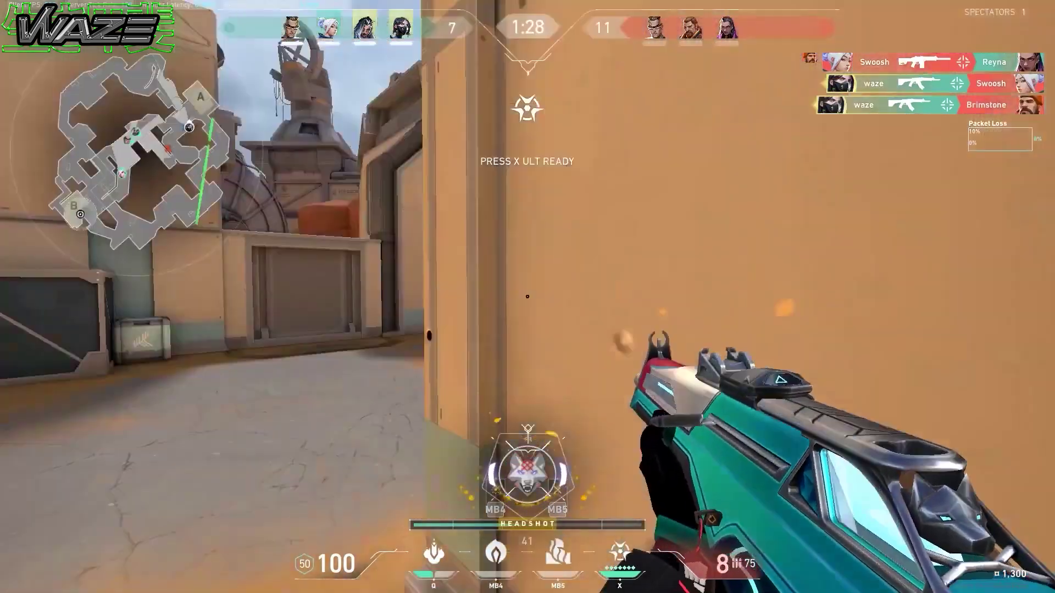
{"action": "left_click", "coordinate": [527, 297]}
{"action": "left_click", "coordinate": [528, 296]}
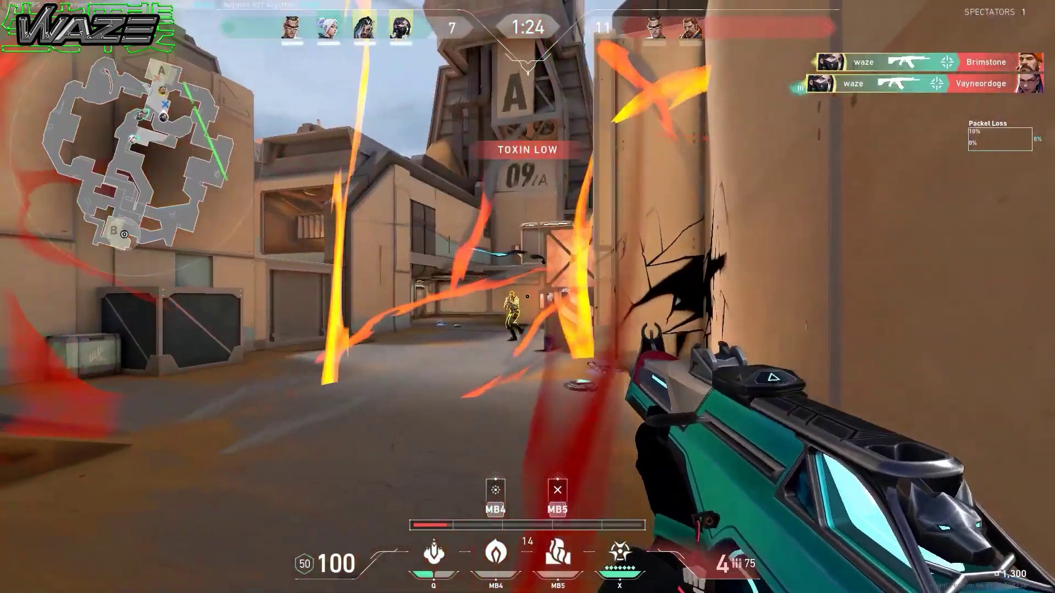
{"action": "left_click", "coordinate": [528, 297]}
{"action": "left_click", "coordinate": [528, 297]}
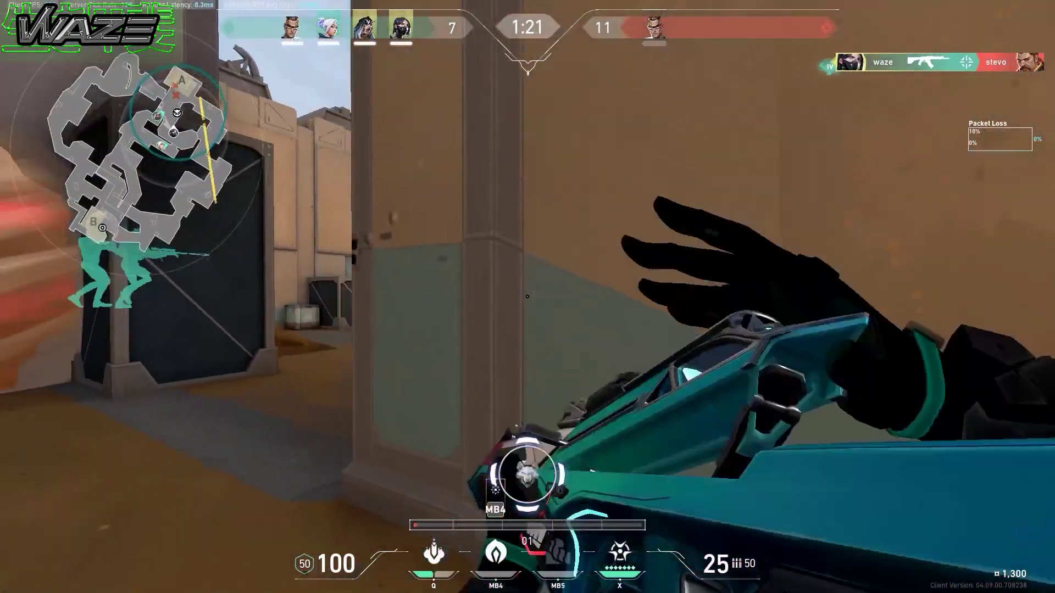
{"action": "left_click", "coordinate": [527, 297]}
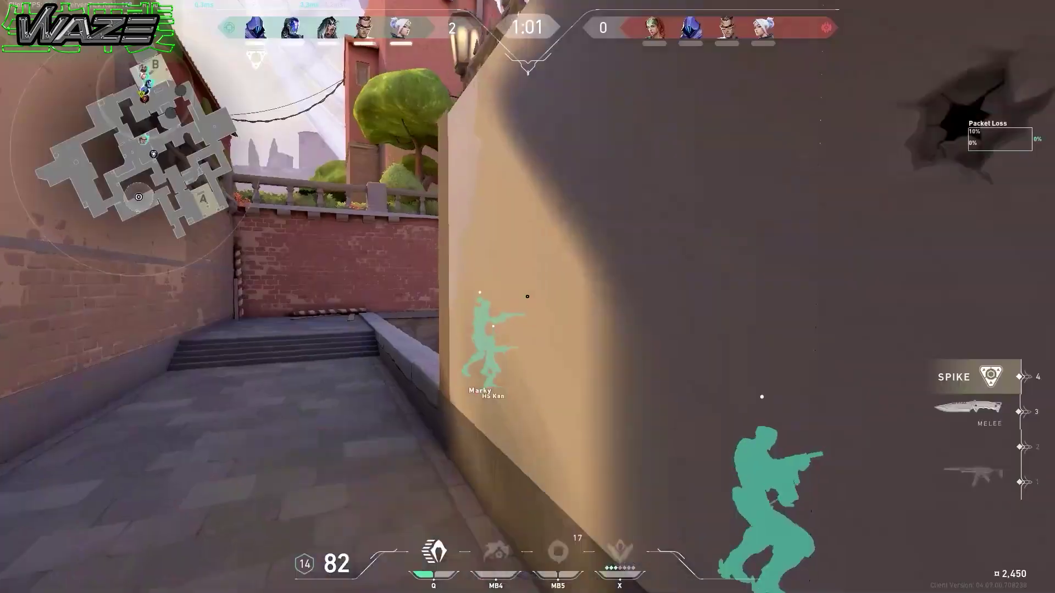
{"action": "key", "text": "1"}
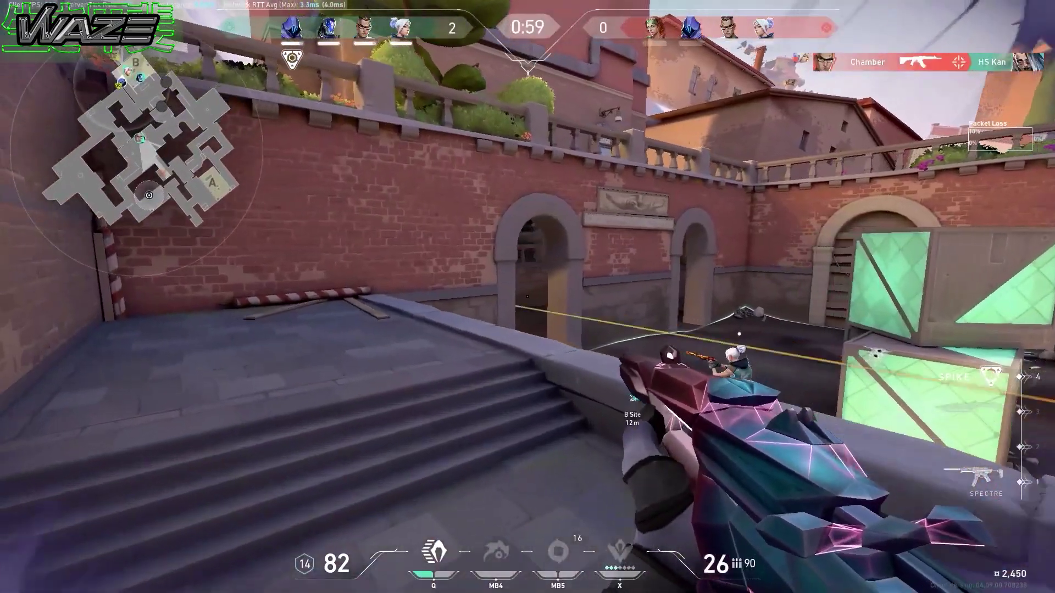
{"action": "key", "text": "w"}
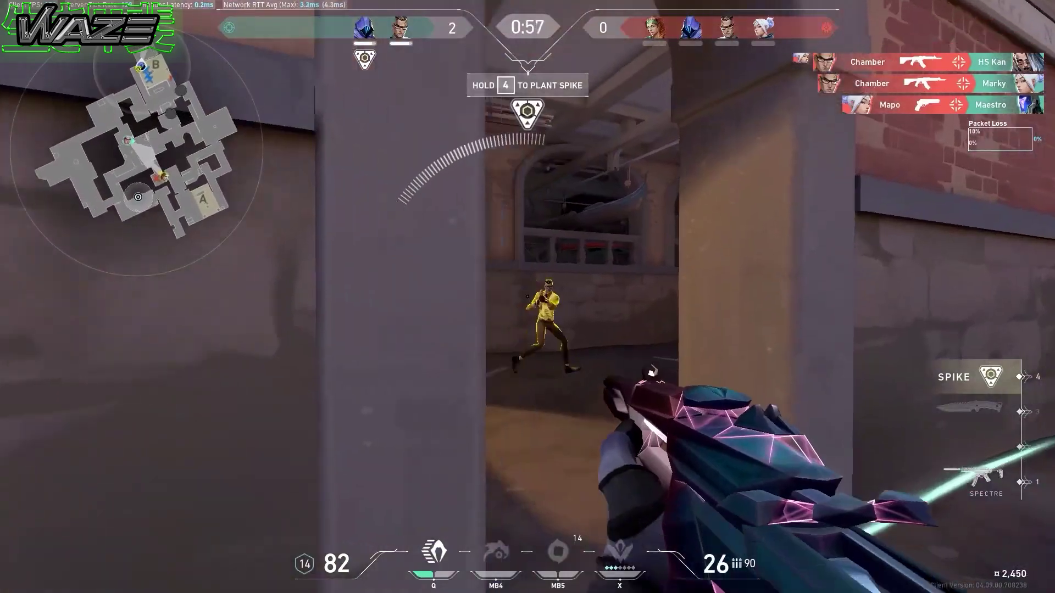
{"action": "left_click", "coordinate": [528, 296]}
{"action": "left_click", "coordinate": [528, 296]}
{"action": "left_click", "coordinate": [527, 297]}
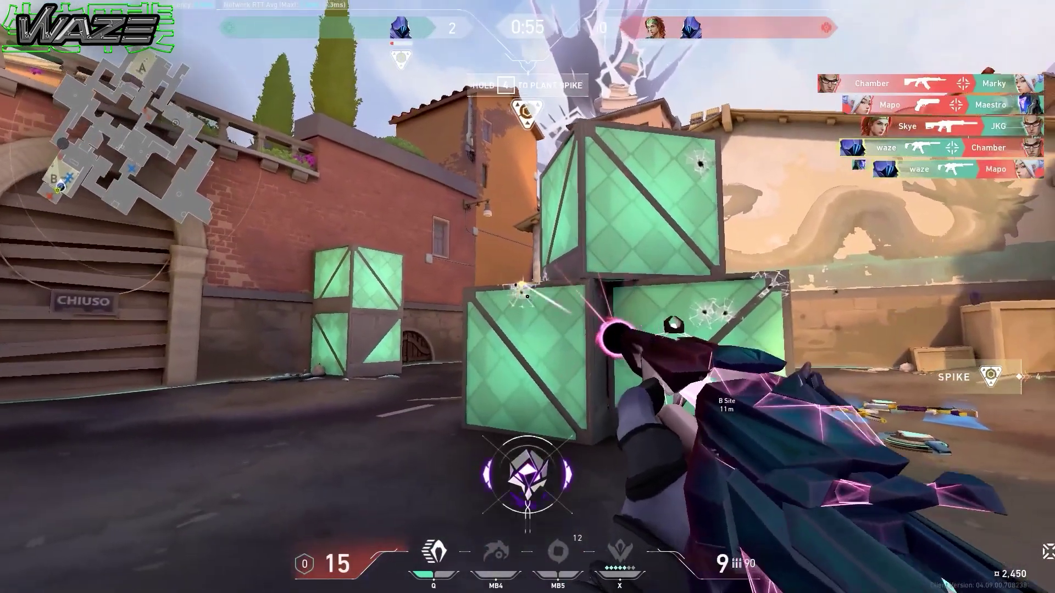
{"action": "key", "text": "3"}
{"action": "key", "text": "w"}
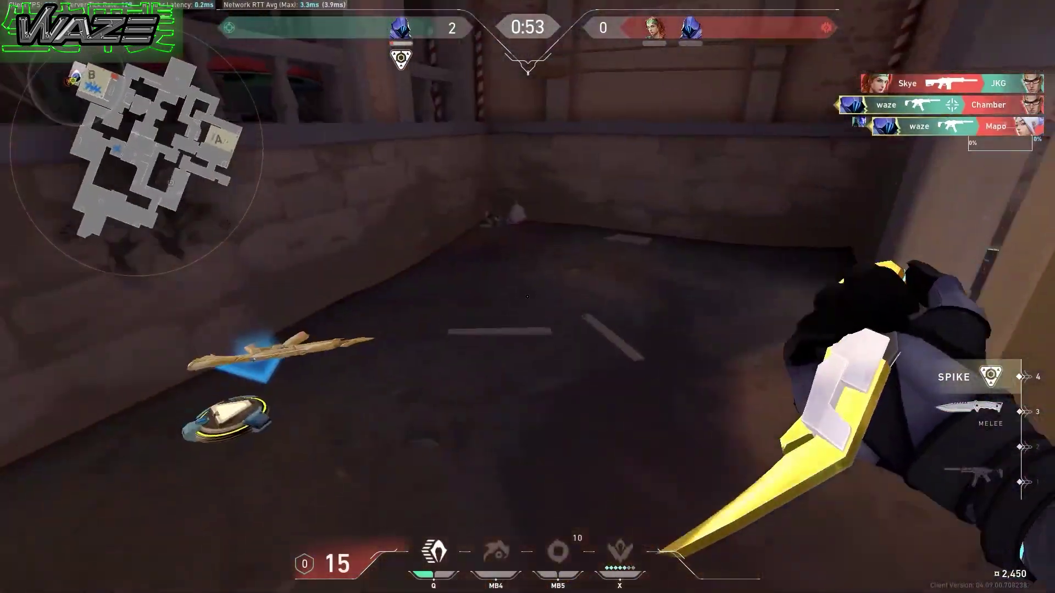
{"action": "key", "text": "1"}
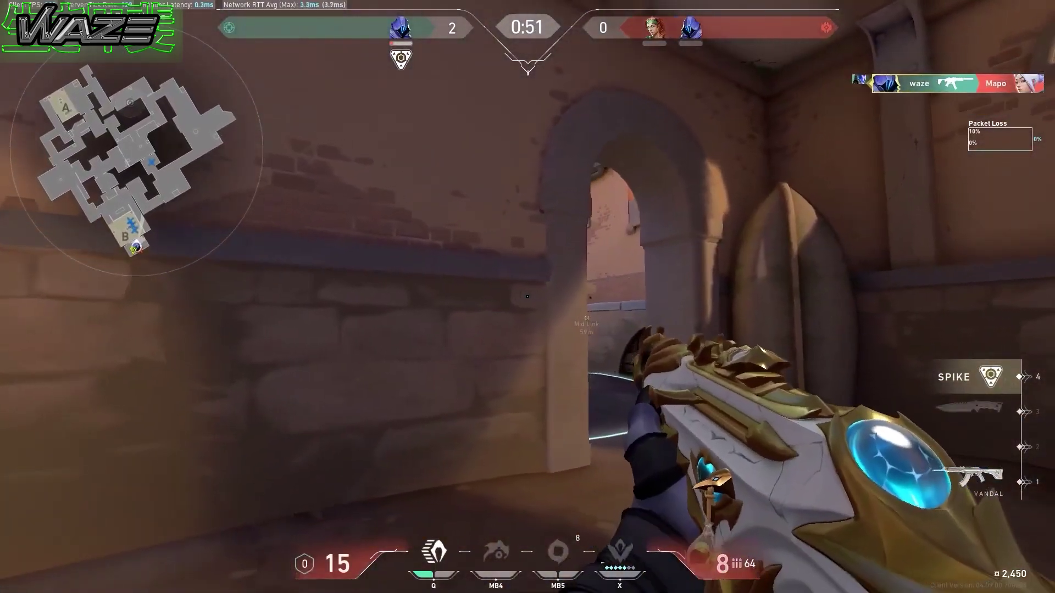
{"action": "left_click", "coordinate": [528, 296]}
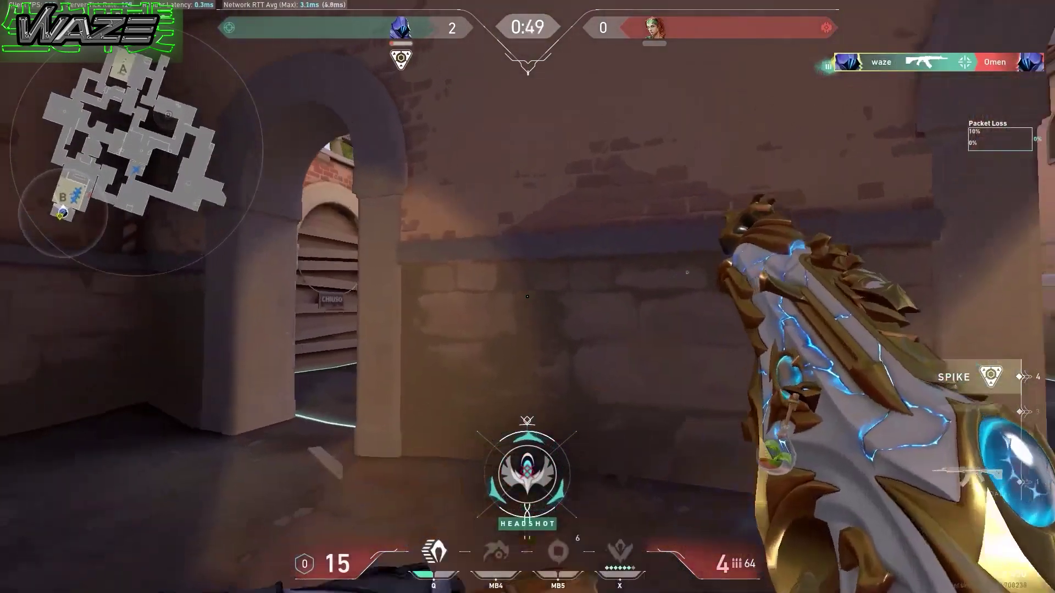
{"action": "key", "text": "r"}
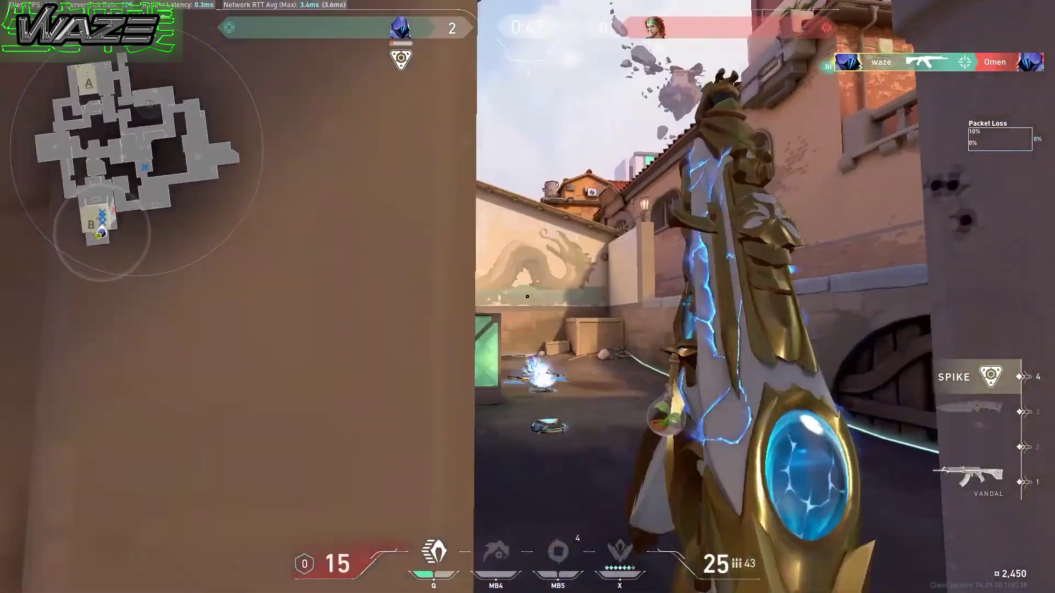
{"action": "key", "text": "4"}
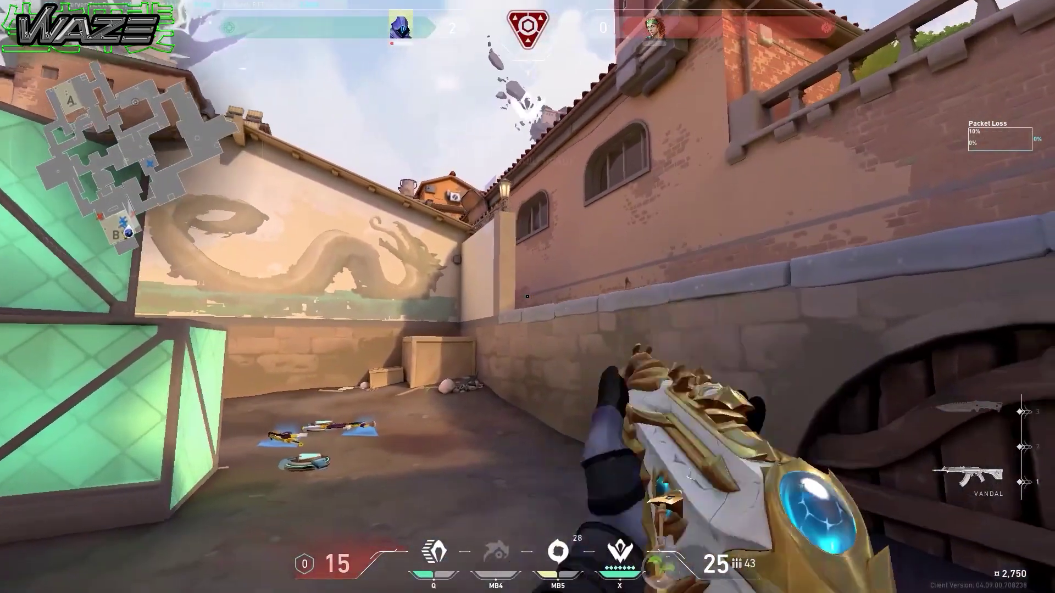
{"action": "key", "text": "d"}
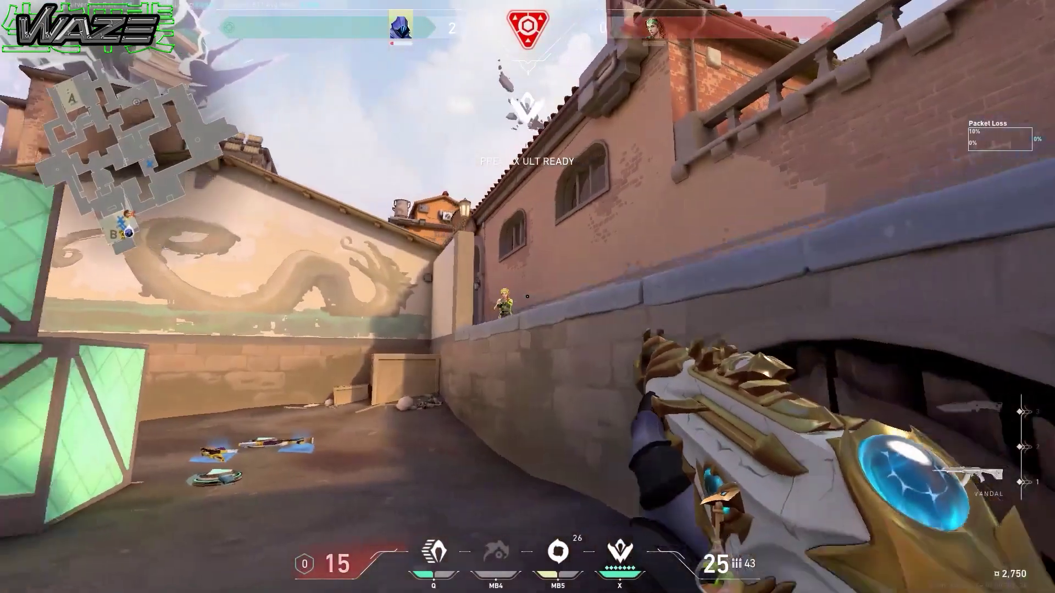
Defend the planted spike, killing enemies in the courtyard, down the lane and in the alley.
{"action": "left_click", "coordinate": [527, 296]}
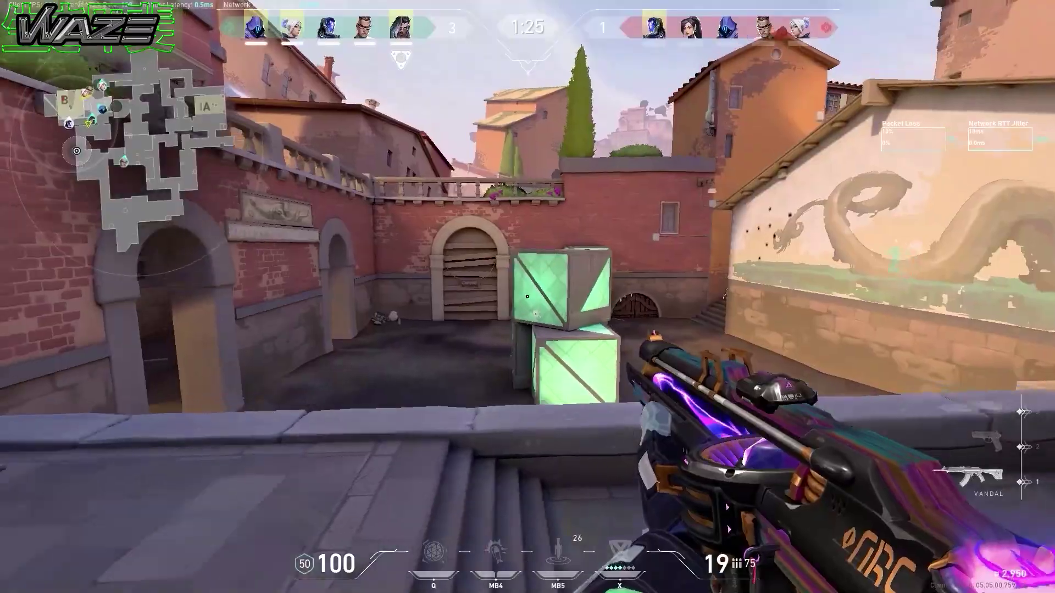
{"action": "left_click", "coordinate": [527, 296]}
{"action": "left_click", "coordinate": [527, 297]}
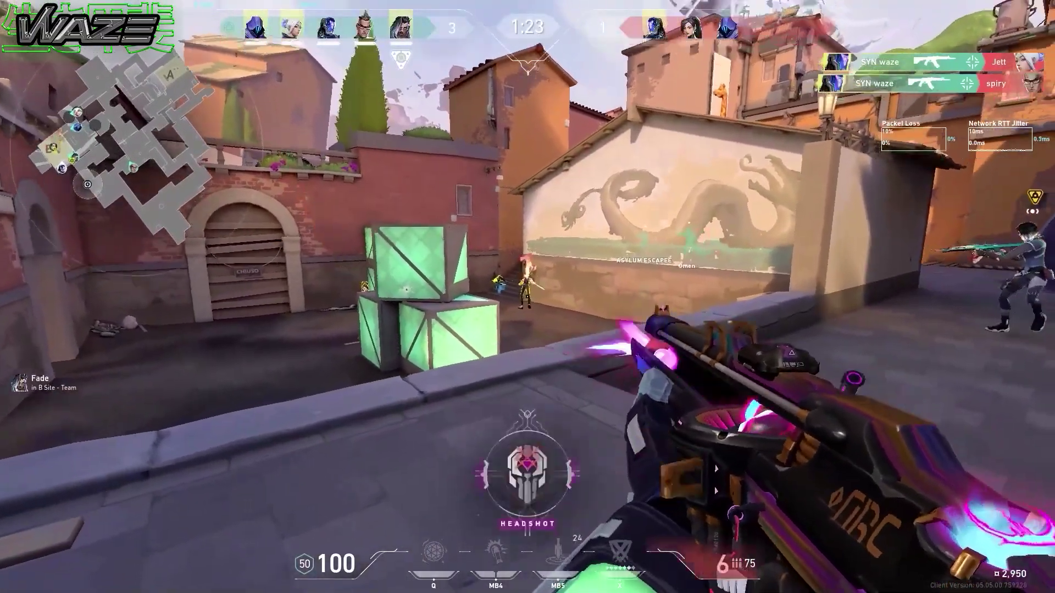
{"action": "key", "text": "3"}
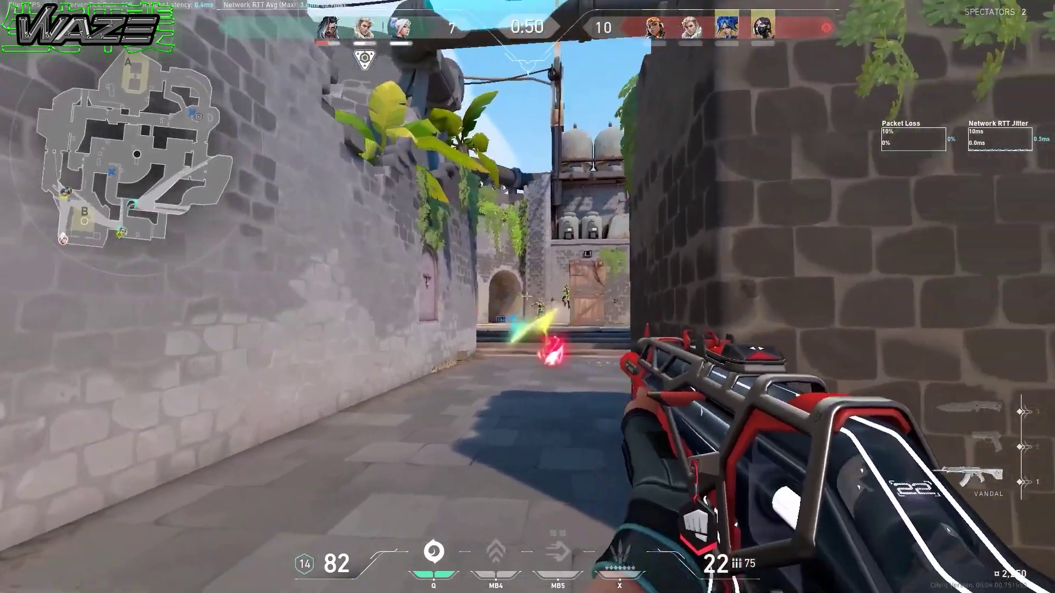
{"action": "left_click", "coordinate": [527, 297]}
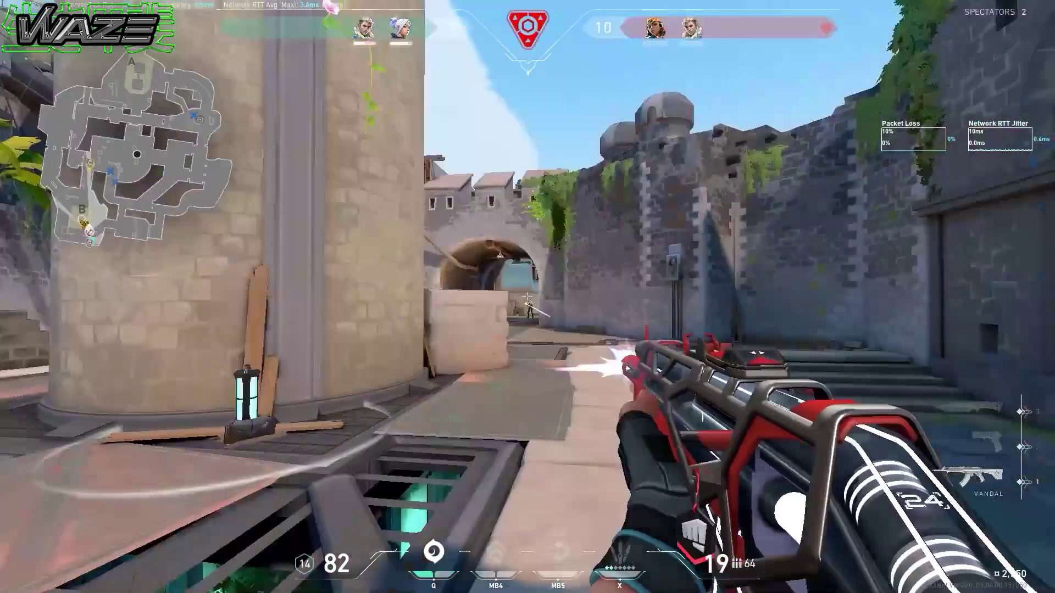
{"action": "left_click", "coordinate": [527, 296]}
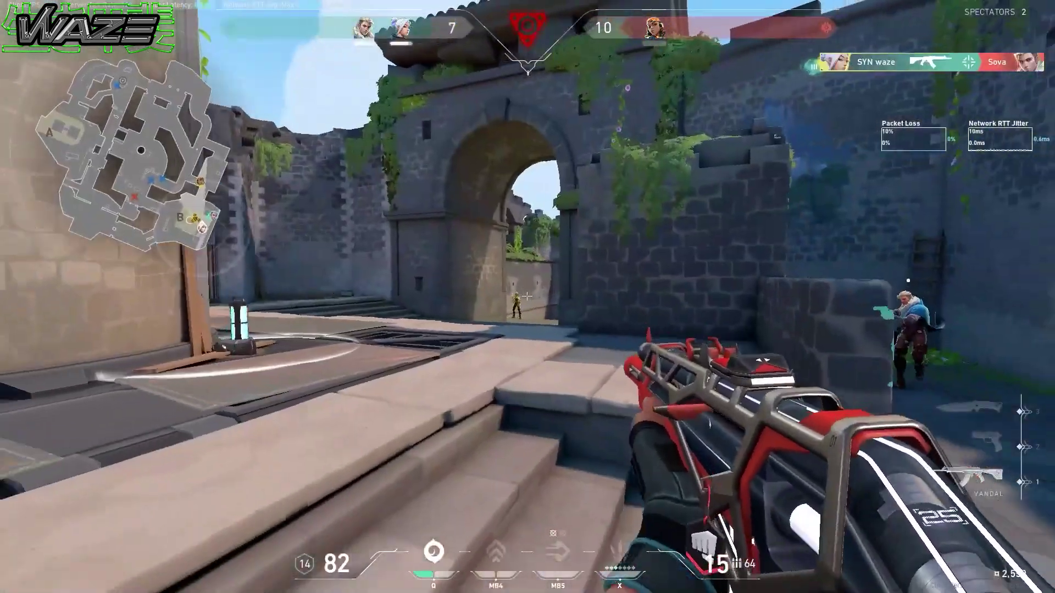
{"action": "left_click", "coordinate": [527, 297]}
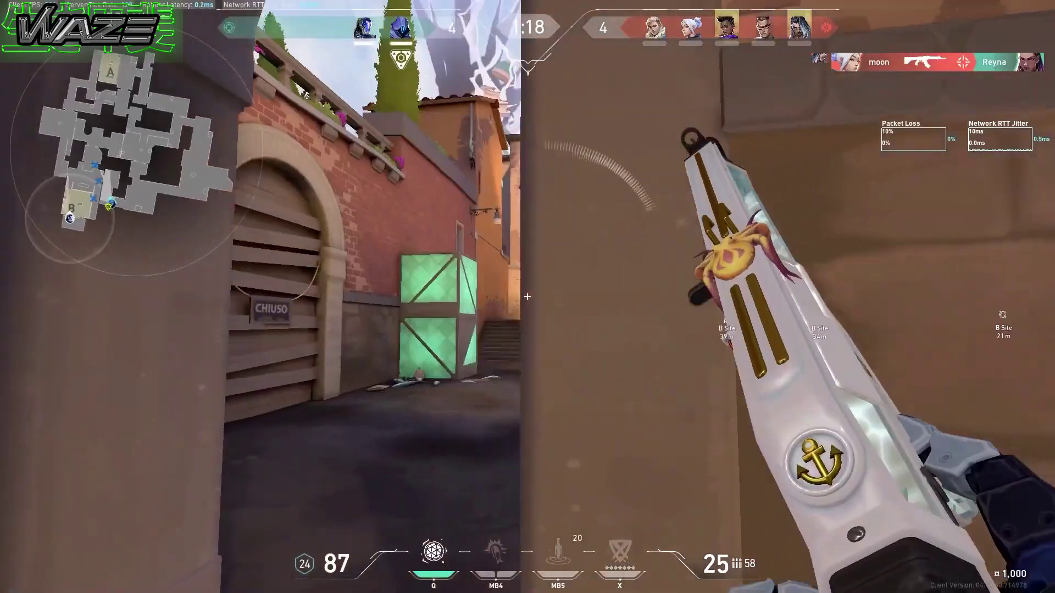
{"action": "left_click", "coordinate": [527, 297]}
{"action": "left_click", "coordinate": [527, 296]}
{"action": "key", "text": "3"}
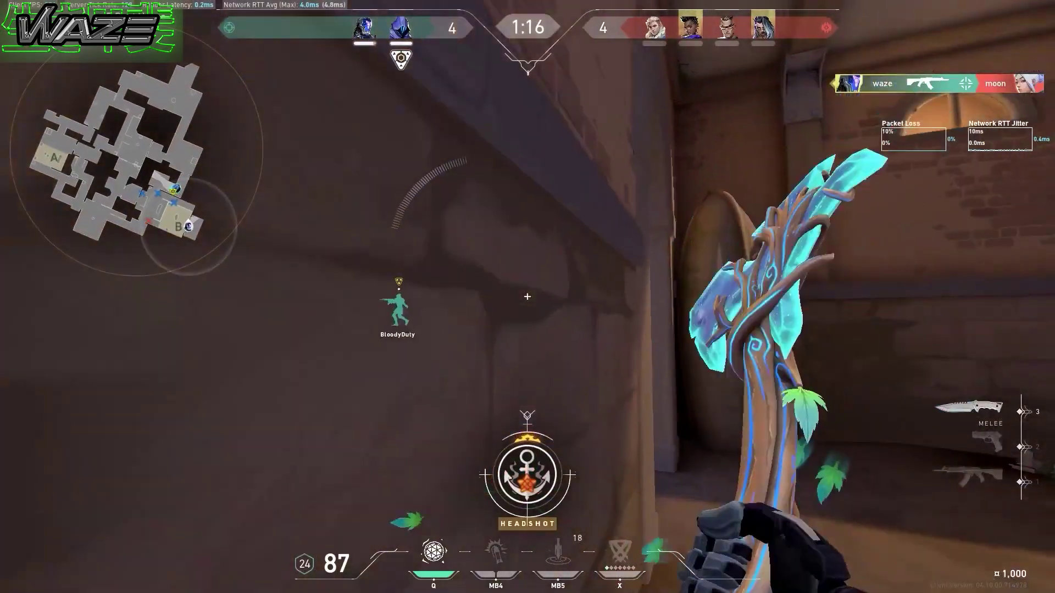
{"action": "key", "text": "1"}
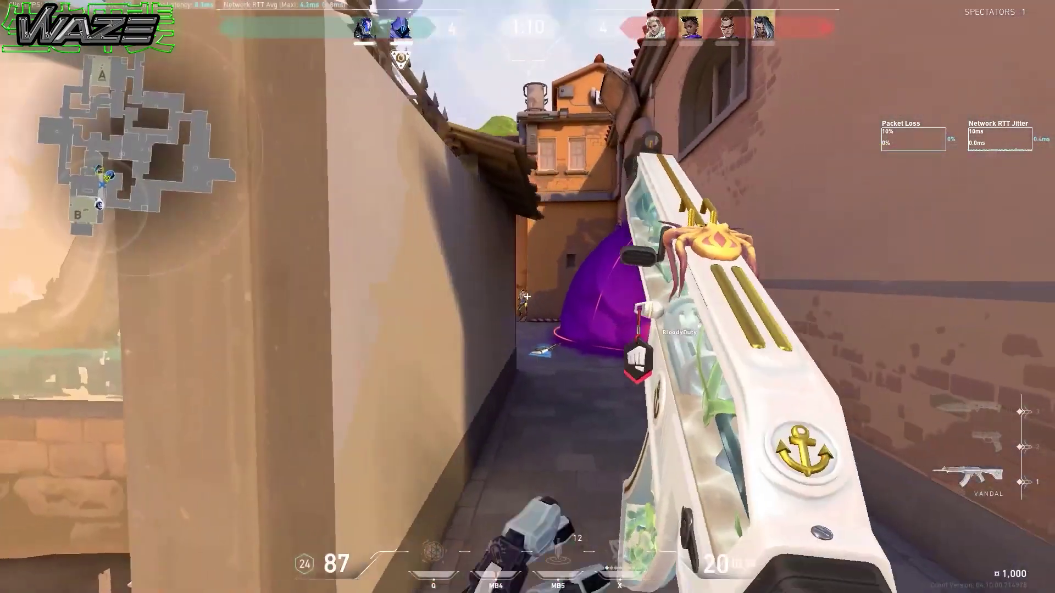
{"action": "left_click", "coordinate": [527, 297]}
{"action": "left_click", "coordinate": [527, 297]}
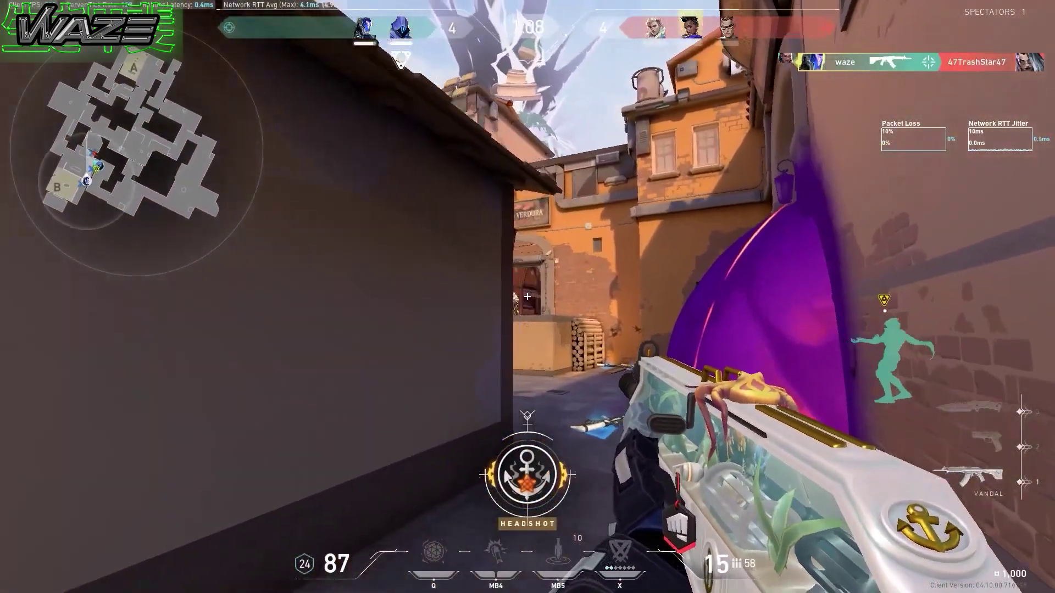
{"action": "left_click", "coordinate": [527, 297]}
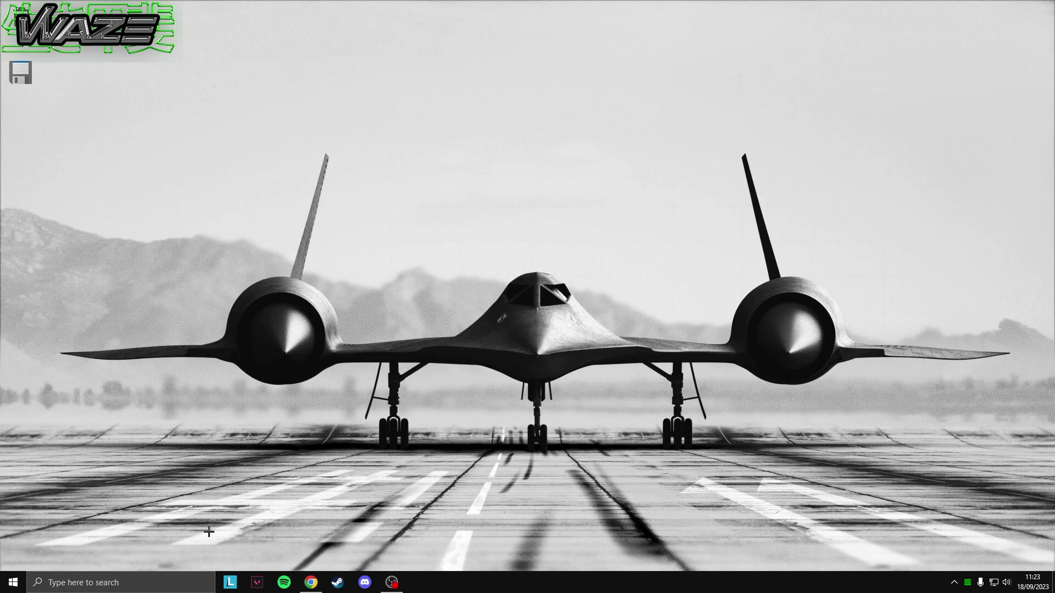
Search Windows for 'create' and open Create a restore point.
{"action": "left_click", "coordinate": [130, 584]}
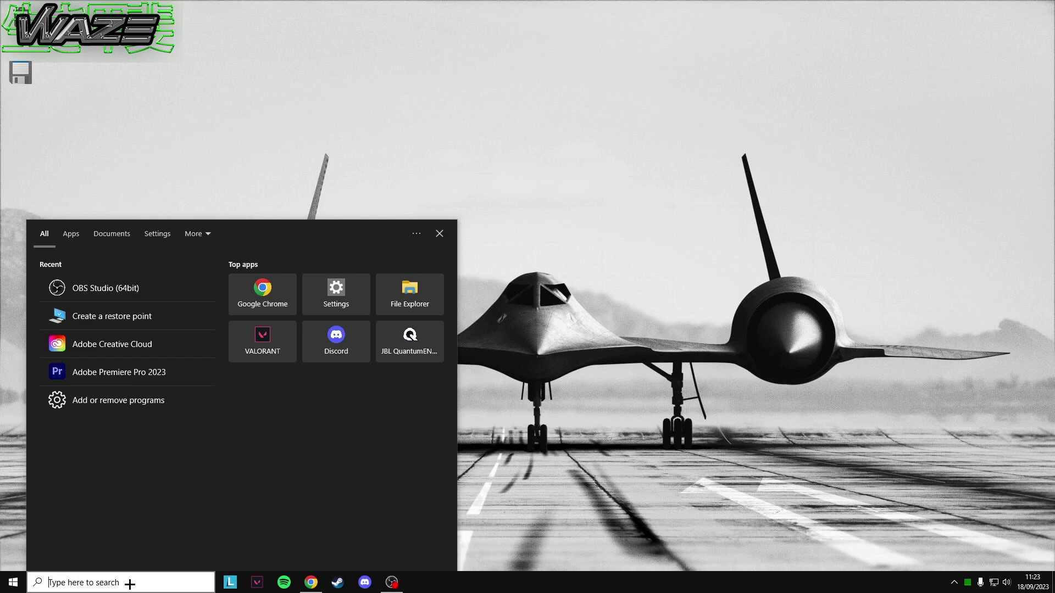
{"action": "type", "text": "crea"}
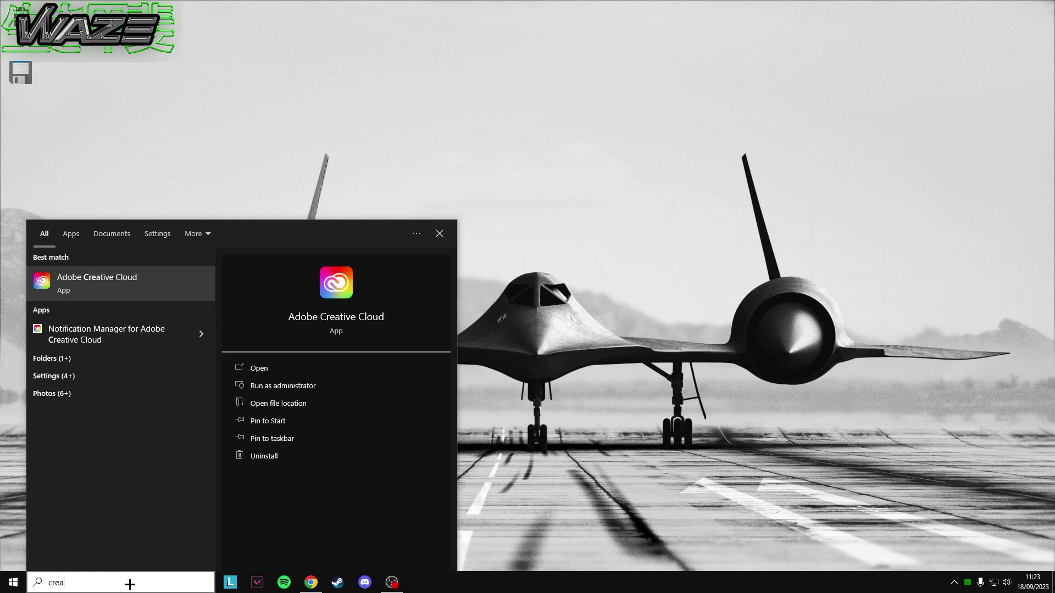
{"action": "type", "text": "te"}
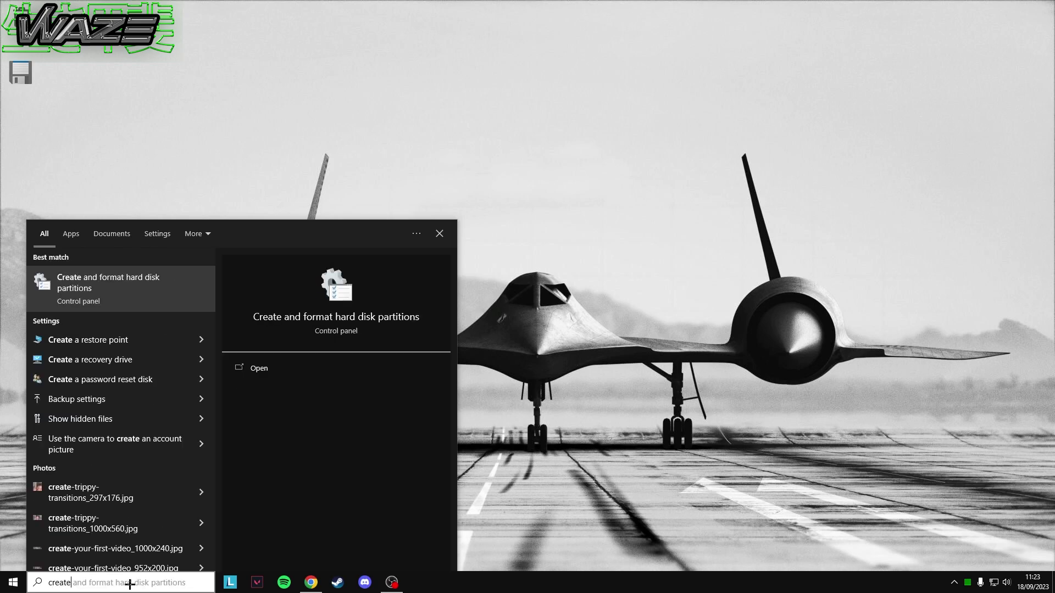
{"action": "left_click", "coordinate": [110, 339]}
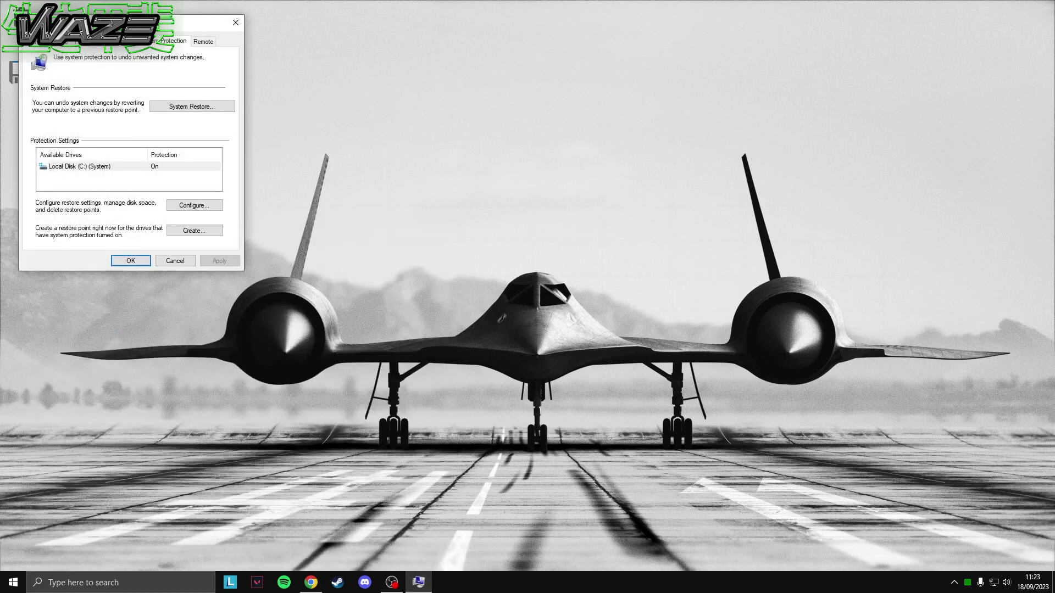
Centre System Properties and open the Configure settings for drive C:.
{"action": "left_click_drag", "start_coordinate": [115, 24], "coordinate": [405, 101]}
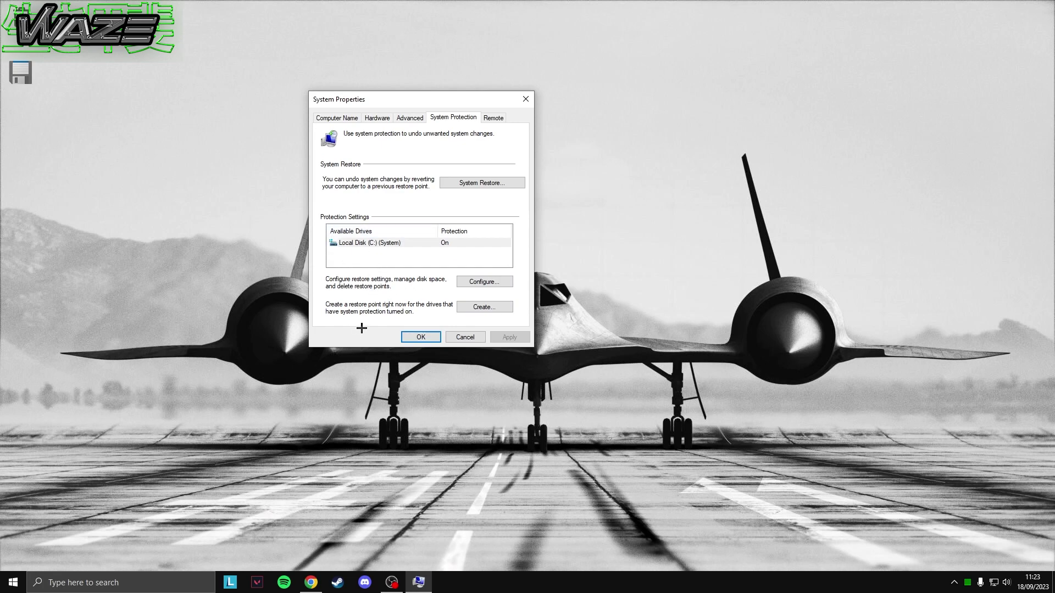
{"action": "left_click", "coordinate": [481, 288]}
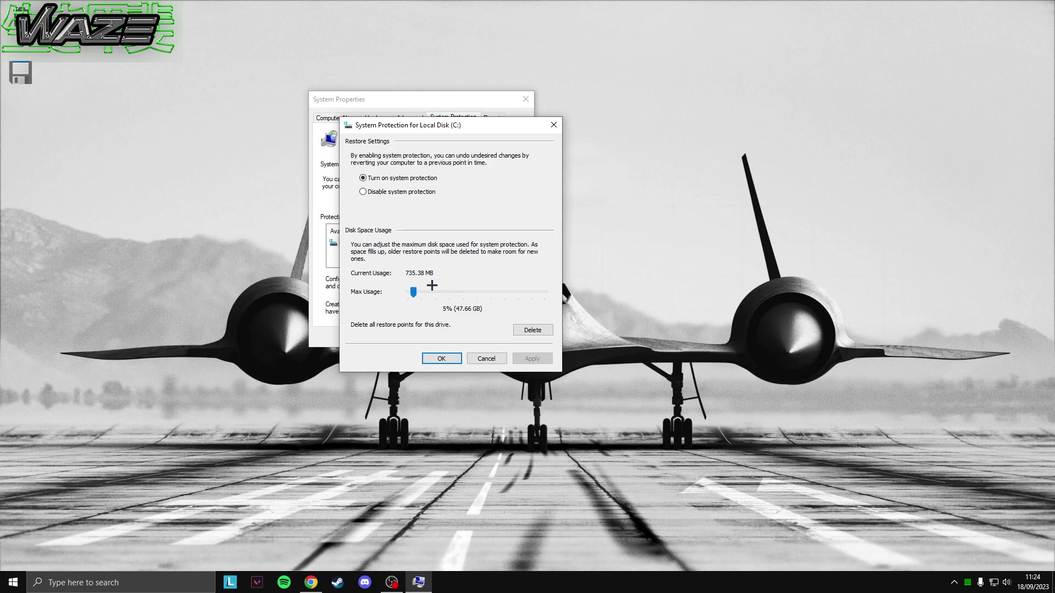
Close the drive C: protection settings dialog and then System Properties.
{"action": "left_click_drag", "start_coordinate": [458, 123], "coordinate": [477, 124]}
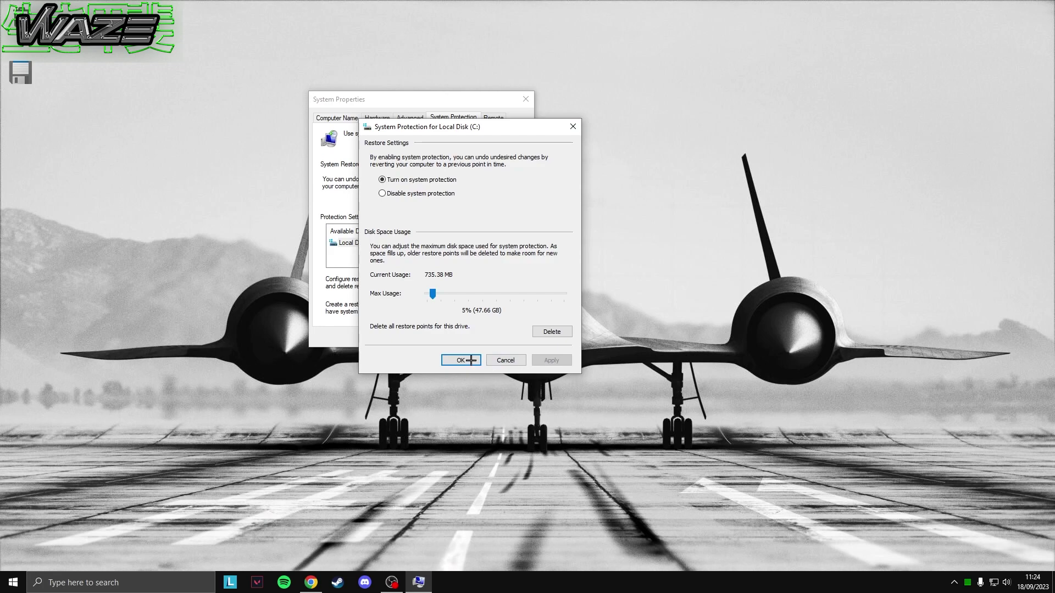
{"action": "left_click", "coordinate": [572, 128]}
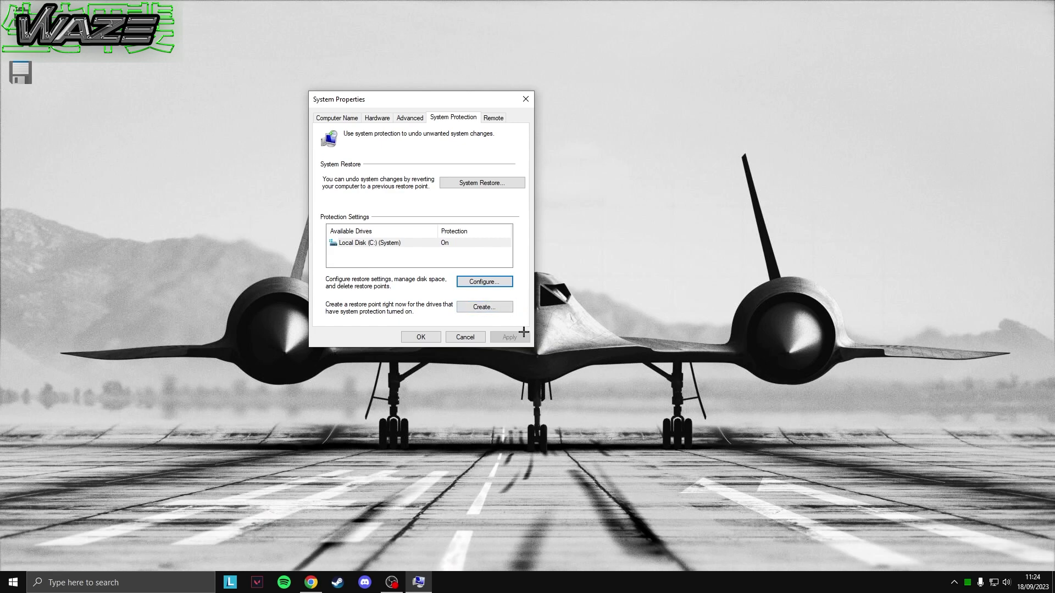
{"action": "left_click", "coordinate": [521, 99]}
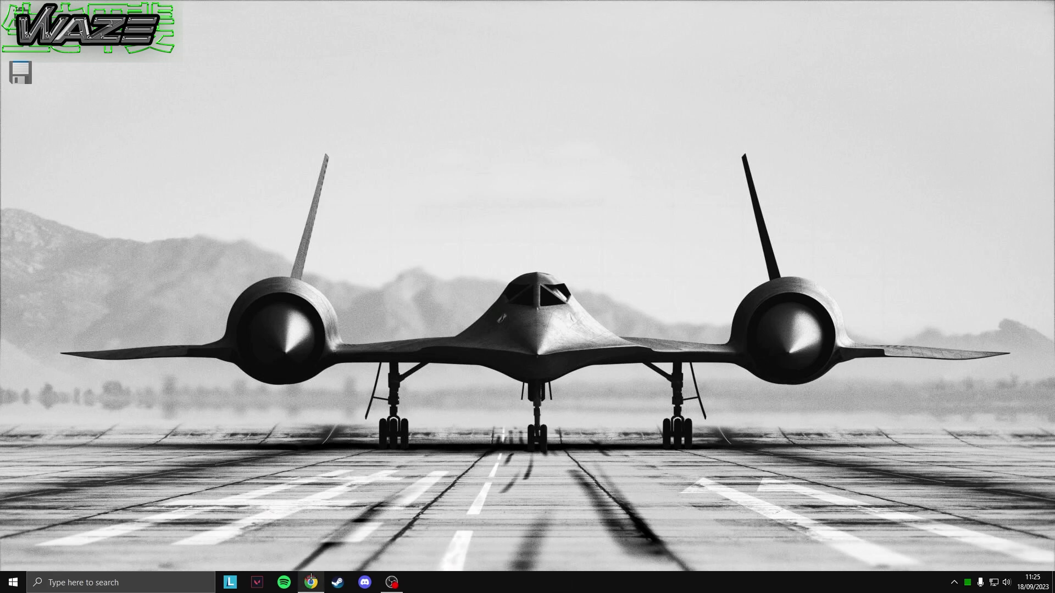
Restore the Bitsum Process Lasso page from the Chrome taskbar preview, then close Chrome.
{"action": "mouse_move", "coordinate": [311, 573]}
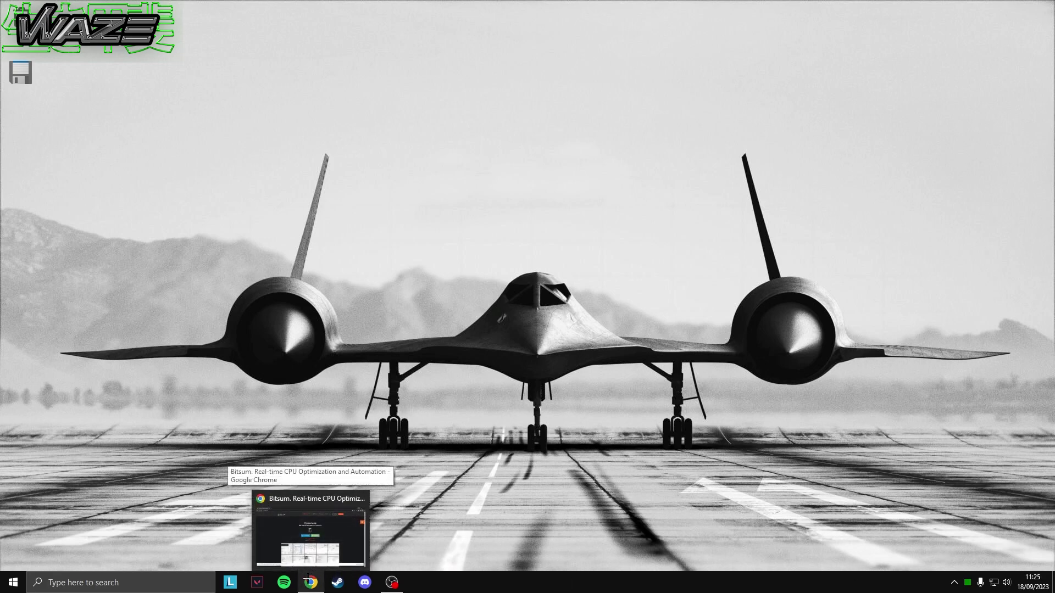
{"action": "left_click", "coordinate": [261, 503]}
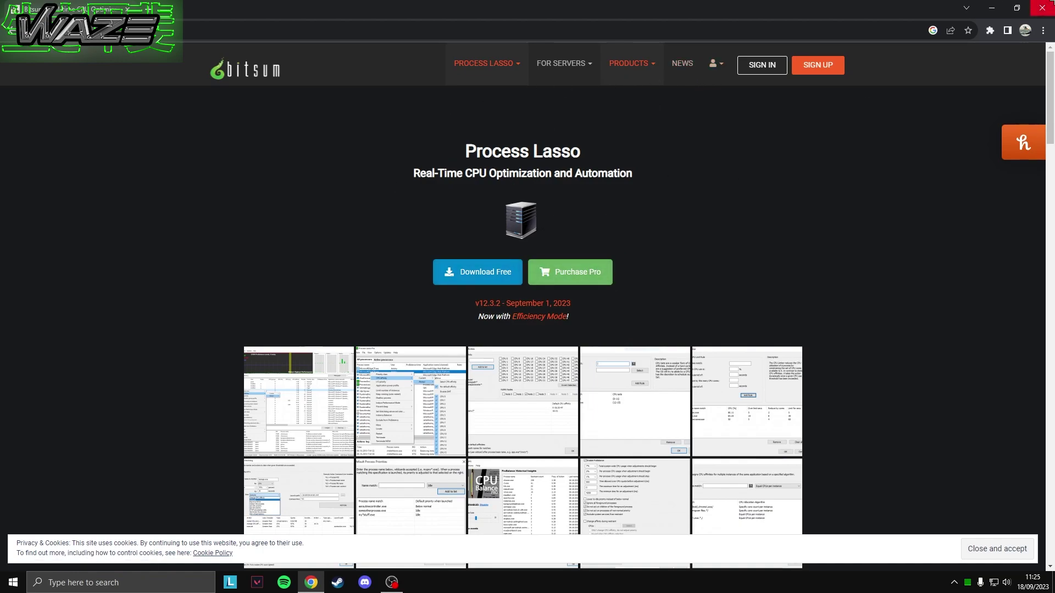
{"action": "left_click", "coordinate": [1037, 4]}
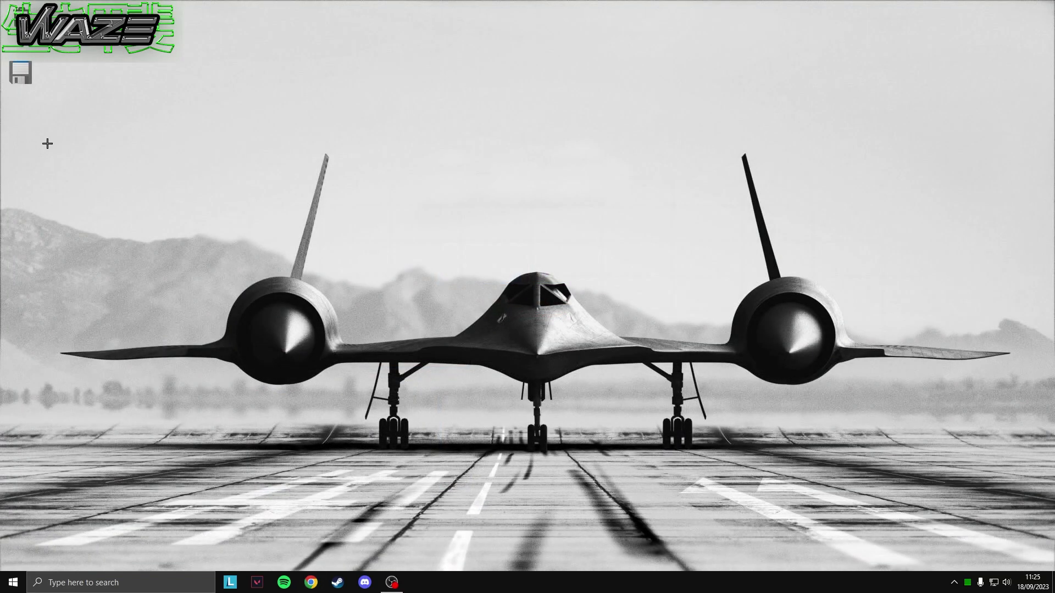
Search Windows for 'process', then dismiss the search results.
{"action": "left_click", "coordinate": [129, 586]}
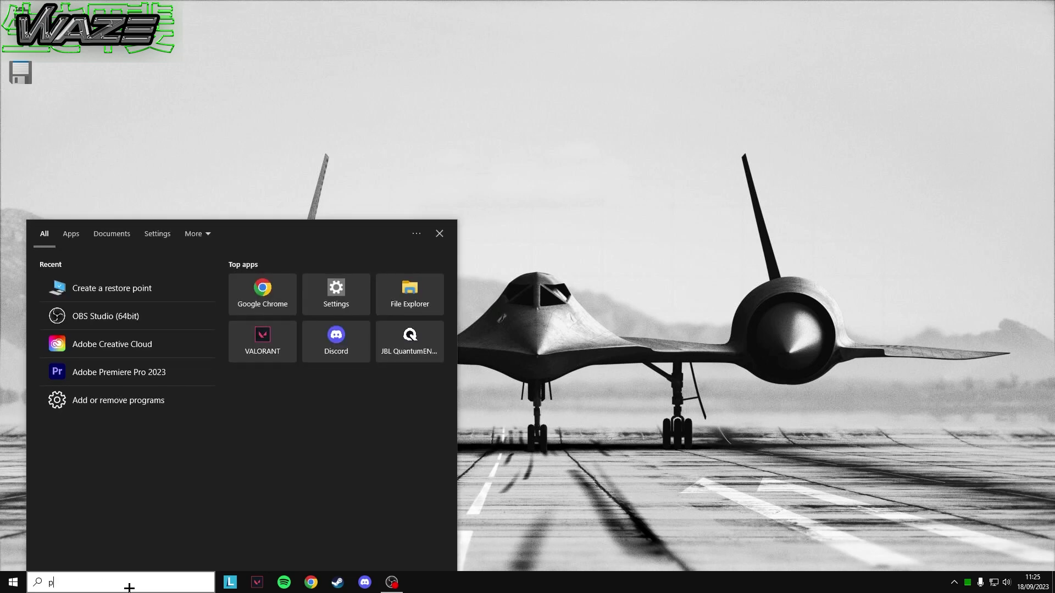
{"action": "type", "text": "process"}
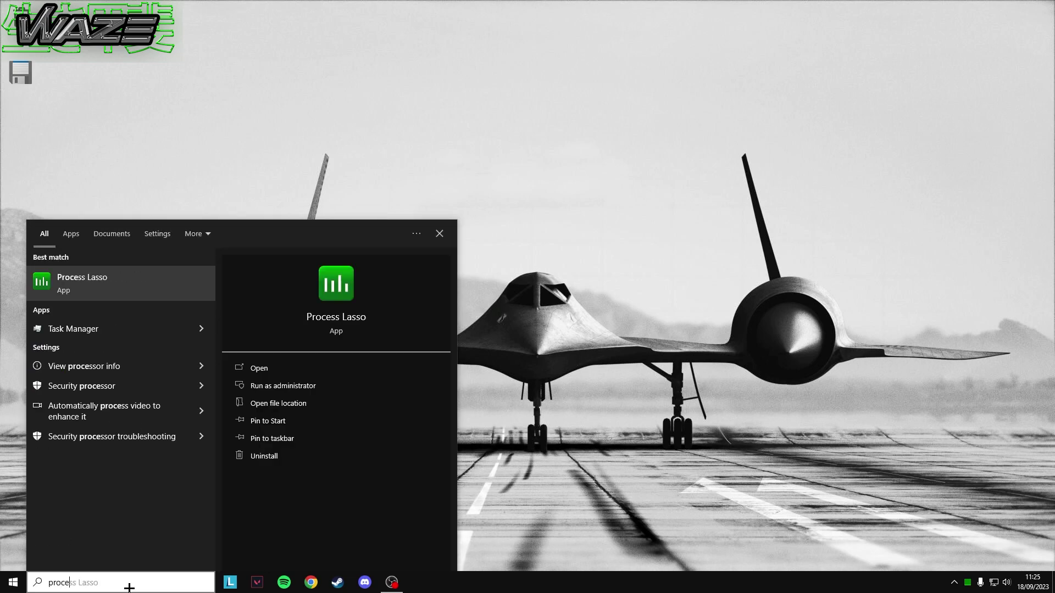
{"action": "left_click", "coordinate": [461, 89]}
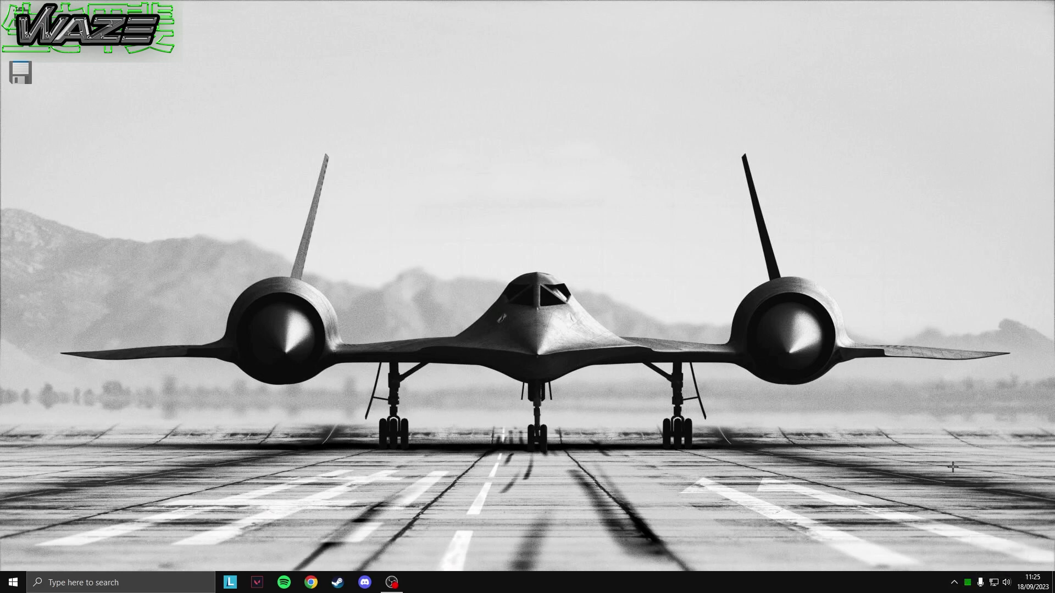
Open Process Lasso from its tray icon and move its window lower.
{"action": "mouse_move", "coordinate": [966, 582]}
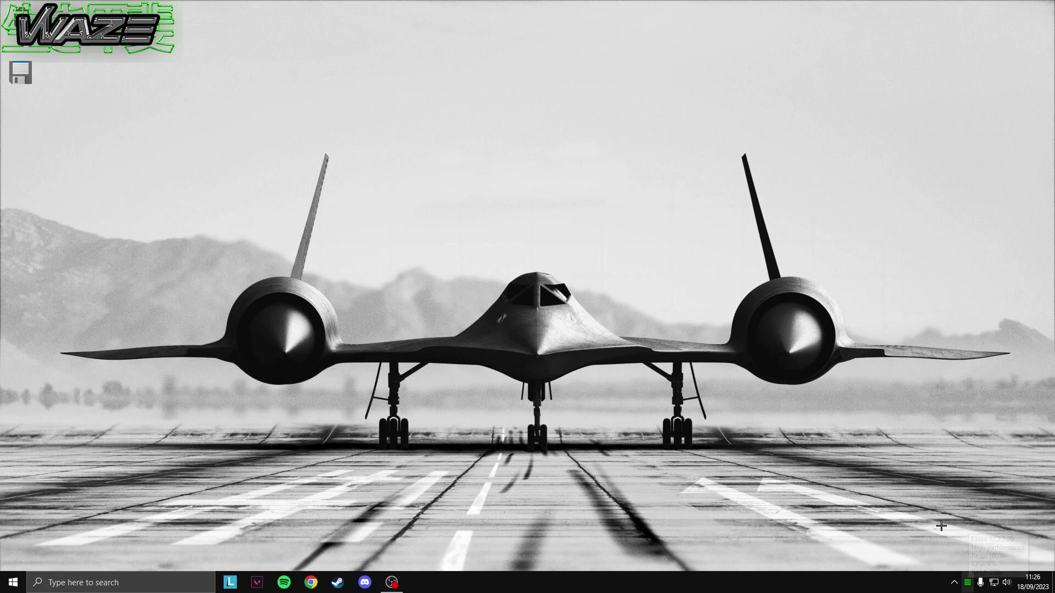
{"action": "double_click", "coordinate": [967, 583]}
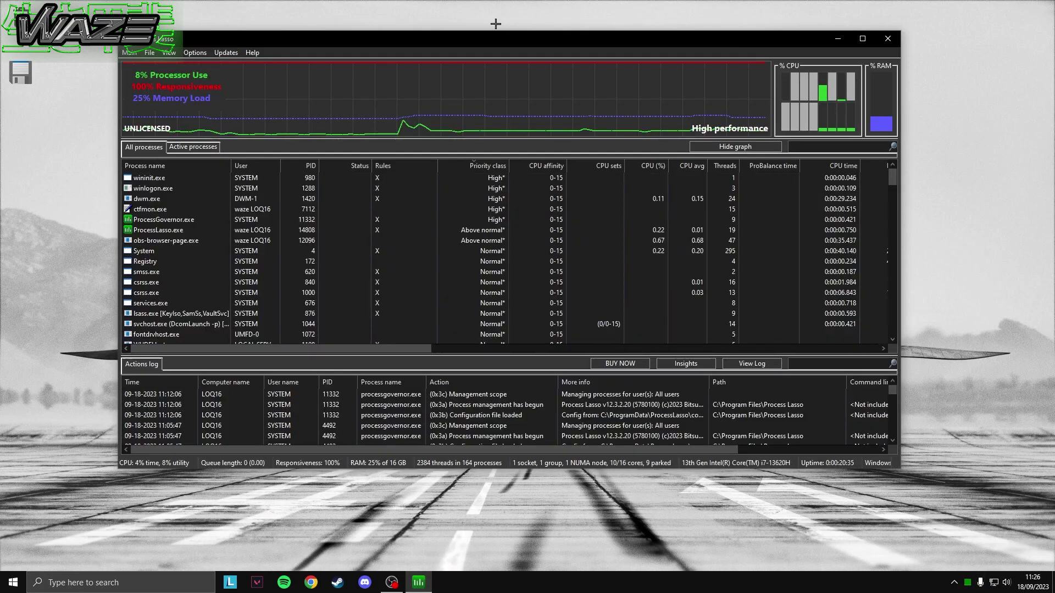
{"action": "left_click_drag", "start_coordinate": [473, 40], "coordinate": [486, 76]}
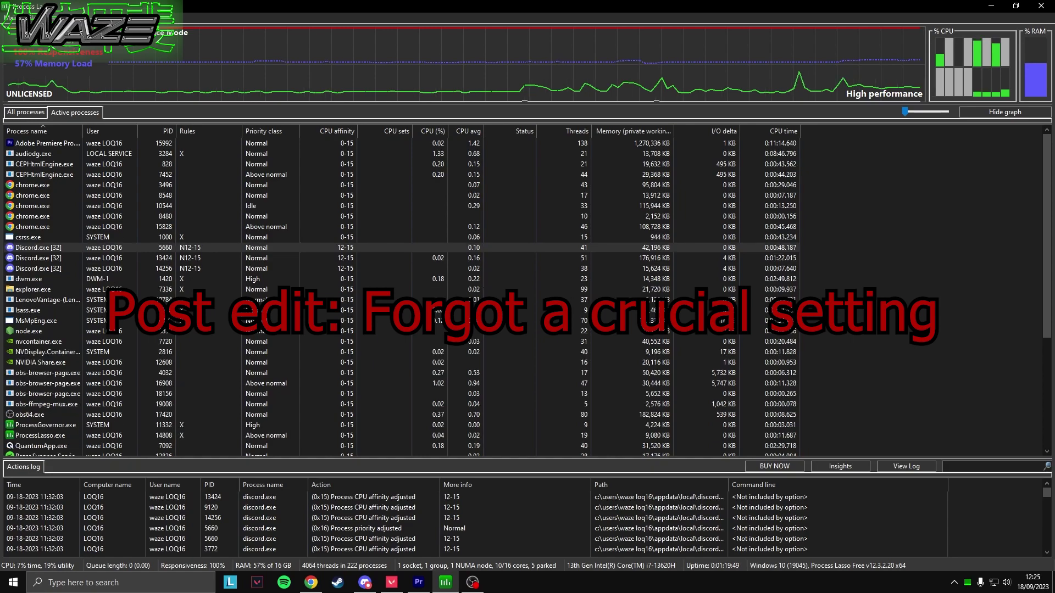
Enable ProBalance under Options > CPU and confirm Forced Mode remains ticked.
{"action": "left_click", "coordinate": [71, 18]}
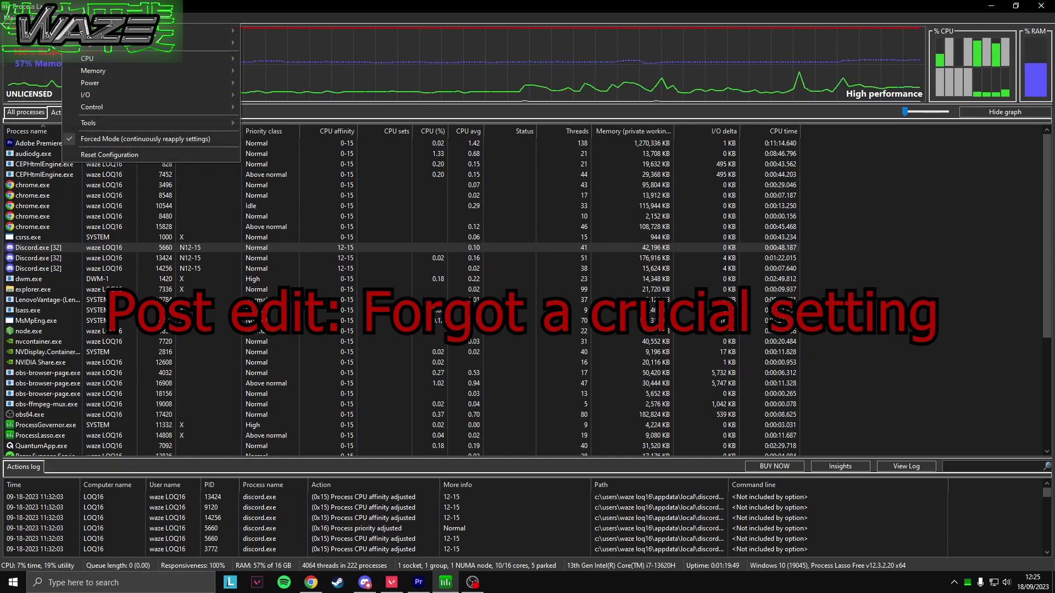
{"action": "mouse_move", "coordinate": [91, 59]}
{"action": "mouse_move", "coordinate": [274, 58]}
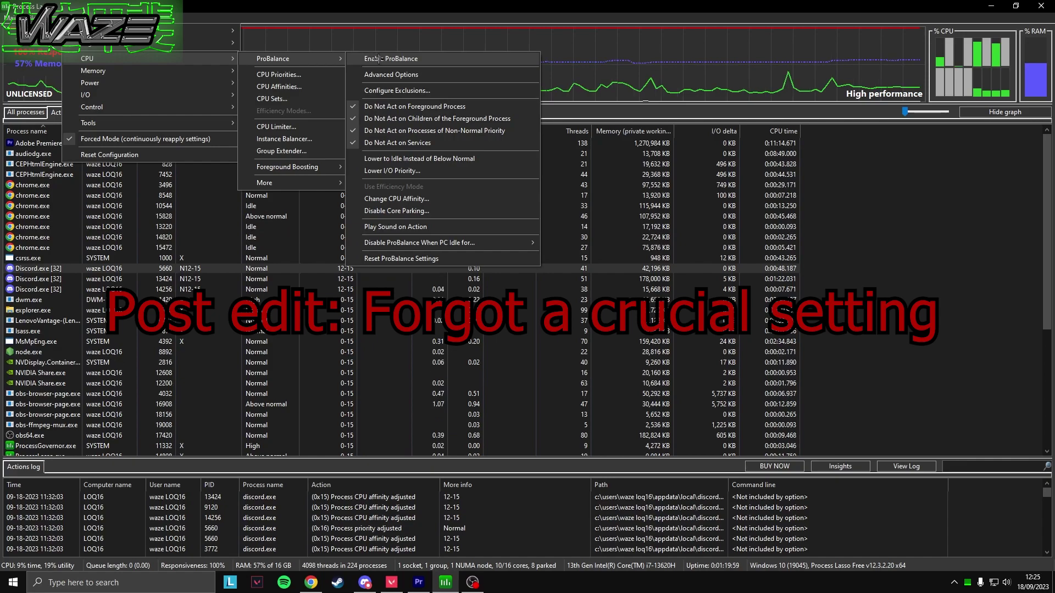
{"action": "left_click", "coordinate": [196, 7]}
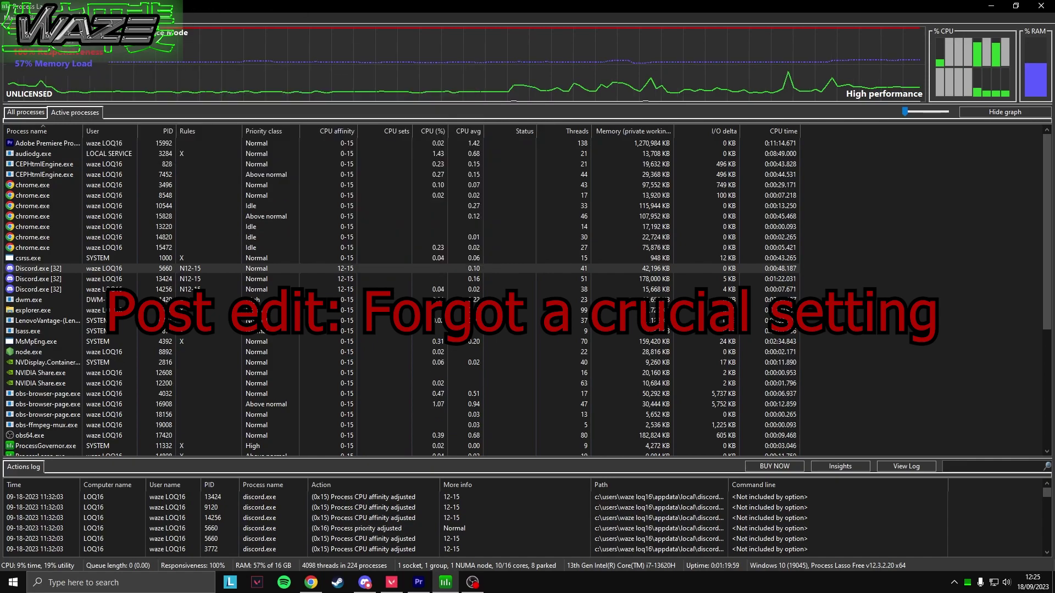
{"action": "left_click", "coordinate": [69, 18]}
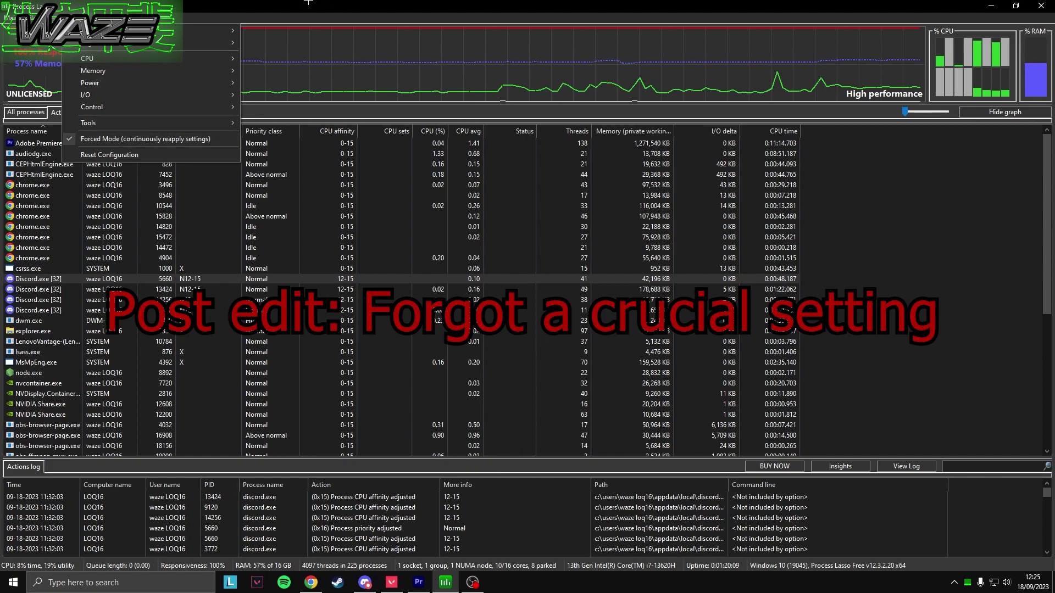
{"action": "left_click", "coordinate": [255, 13]}
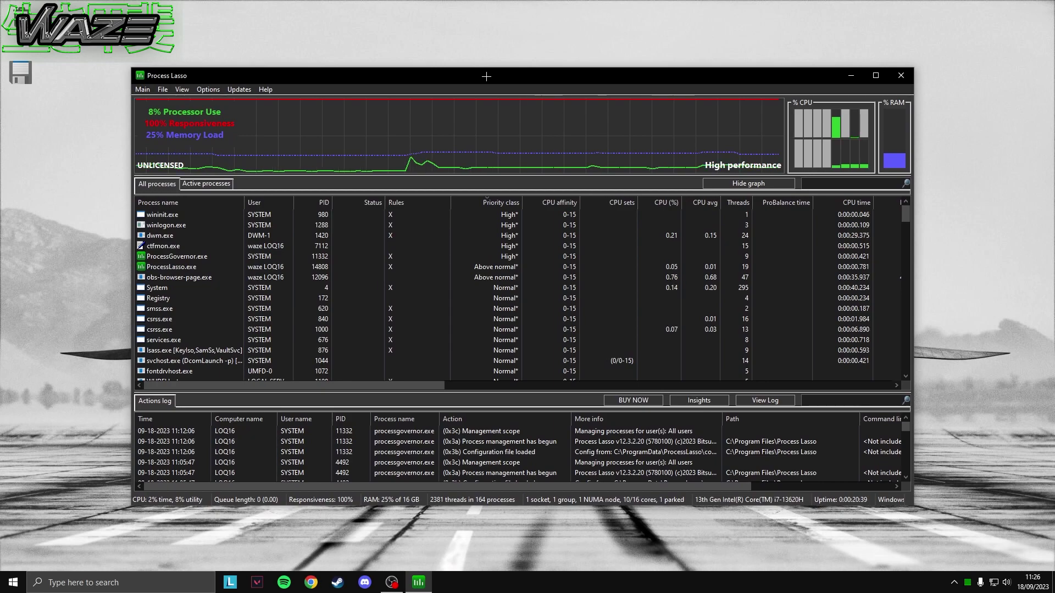
{"action": "left_click", "coordinate": [209, 90]}
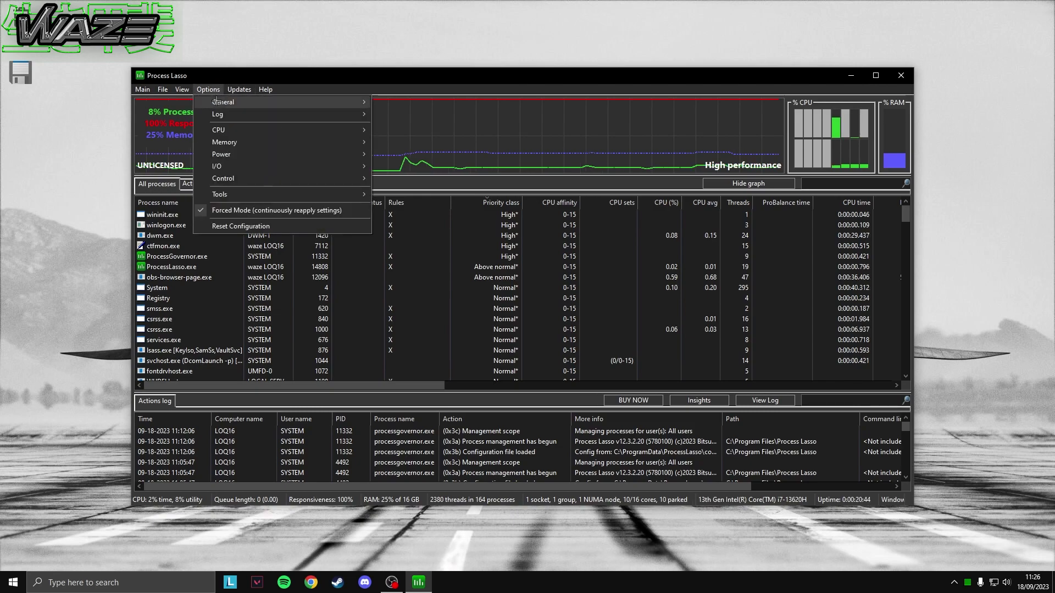
{"action": "mouse_move", "coordinate": [268, 97]}
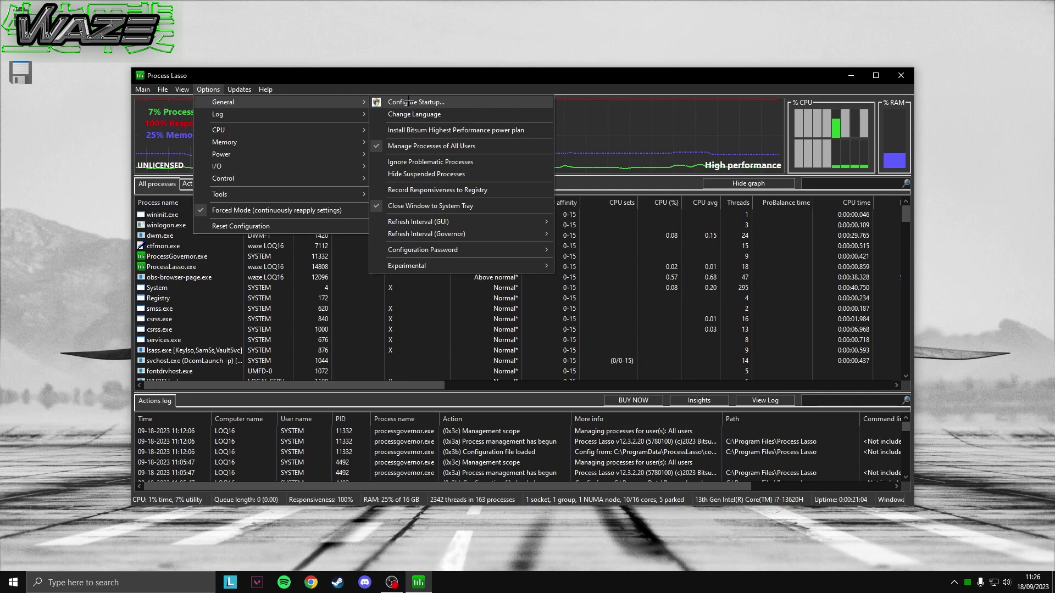
{"action": "left_click", "coordinate": [415, 61]}
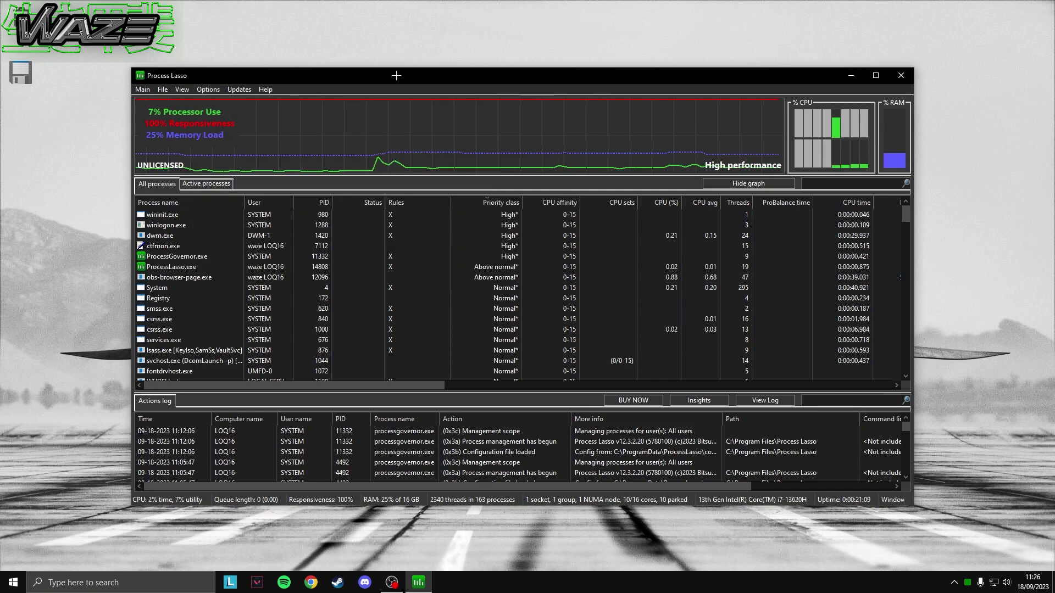
{"action": "mouse_move", "coordinate": [466, 75]}
{"action": "left_mouse_down"}
{"action": "mouse_move", "coordinate": [542, 121]}
{"action": "mouse_move", "coordinate": [489, 79]}
{"action": "left_mouse_up"}
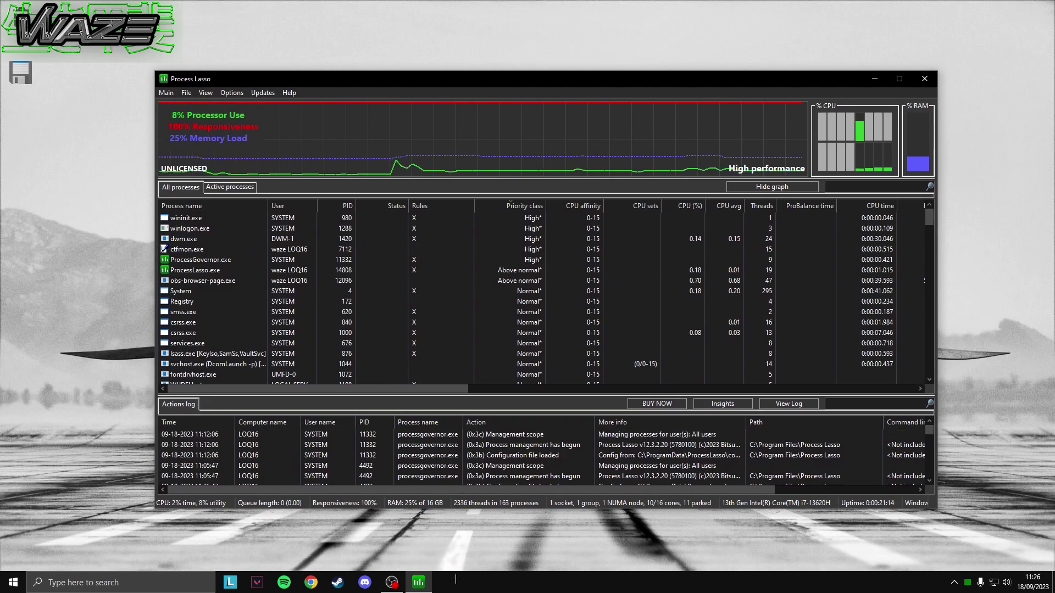
{"action": "mouse_move", "coordinate": [403, 80]}
{"action": "left_mouse_down"}
{"action": "mouse_move", "coordinate": [454, 119]}
{"action": "mouse_move", "coordinate": [355, 97]}
{"action": "mouse_move", "coordinate": [370, 56]}
{"action": "mouse_move", "coordinate": [414, 57]}
{"action": "left_mouse_up"}
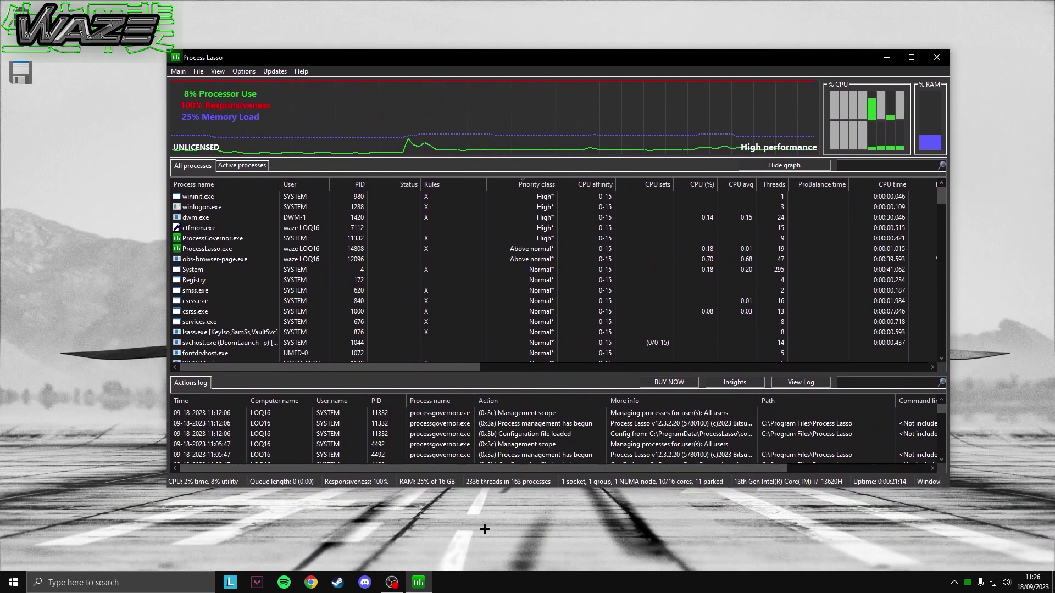
{"action": "mouse_move", "coordinate": [343, 57]}
{"action": "left_mouse_down"}
{"action": "mouse_move", "coordinate": [418, 74]}
{"action": "mouse_move", "coordinate": [338, 39]}
{"action": "mouse_move", "coordinate": [334, 64]}
{"action": "left_mouse_up"}
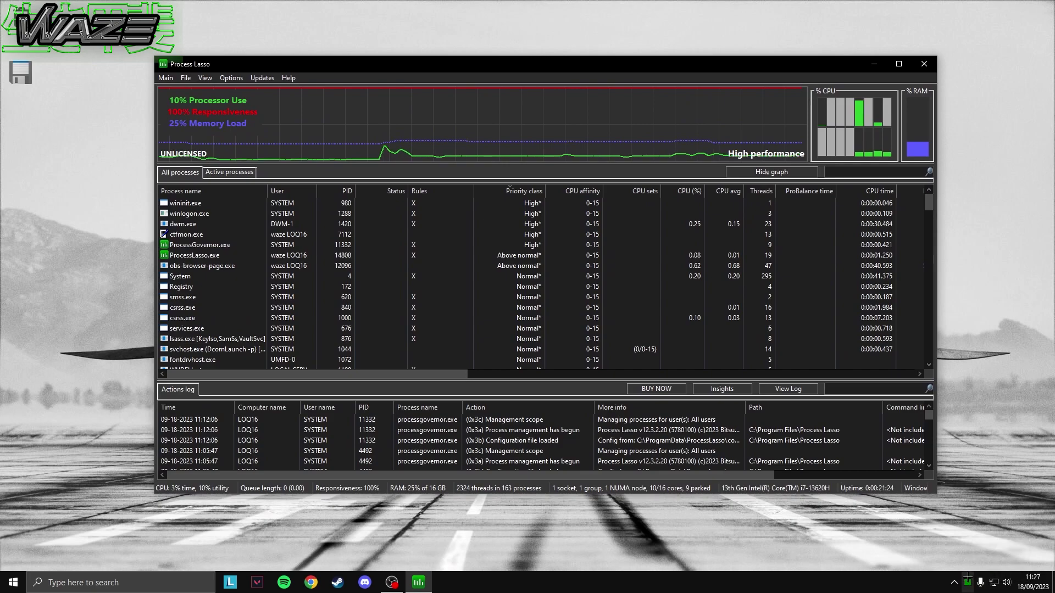
{"action": "right_click", "coordinate": [746, 584]}
{"action": "left_click", "coordinate": [795, 567]}
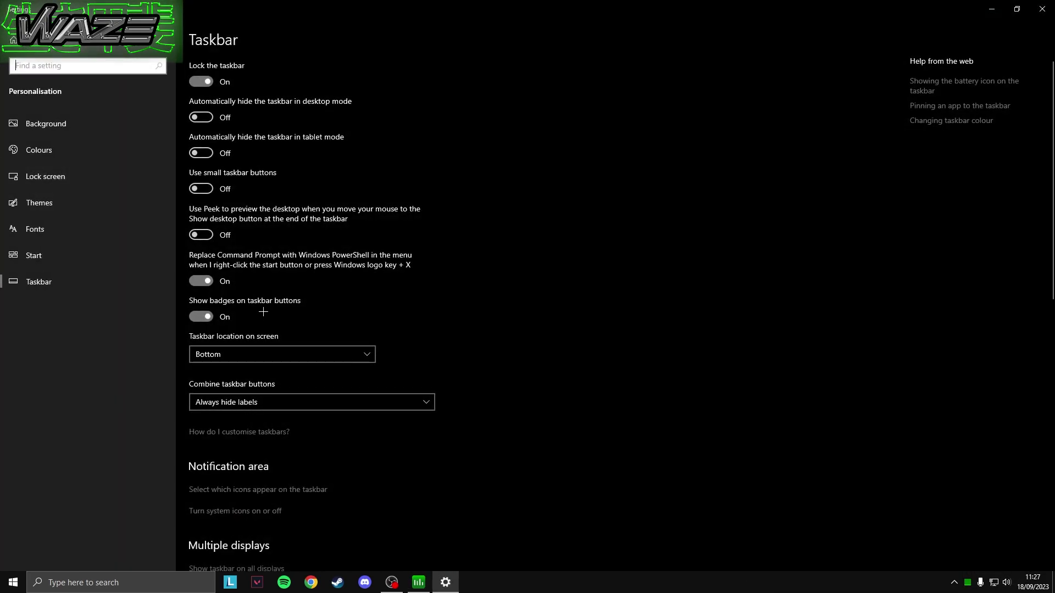
{"action": "scroll", "coordinate": [263, 312], "scroll_direction": "down", "scroll_amount": 3}
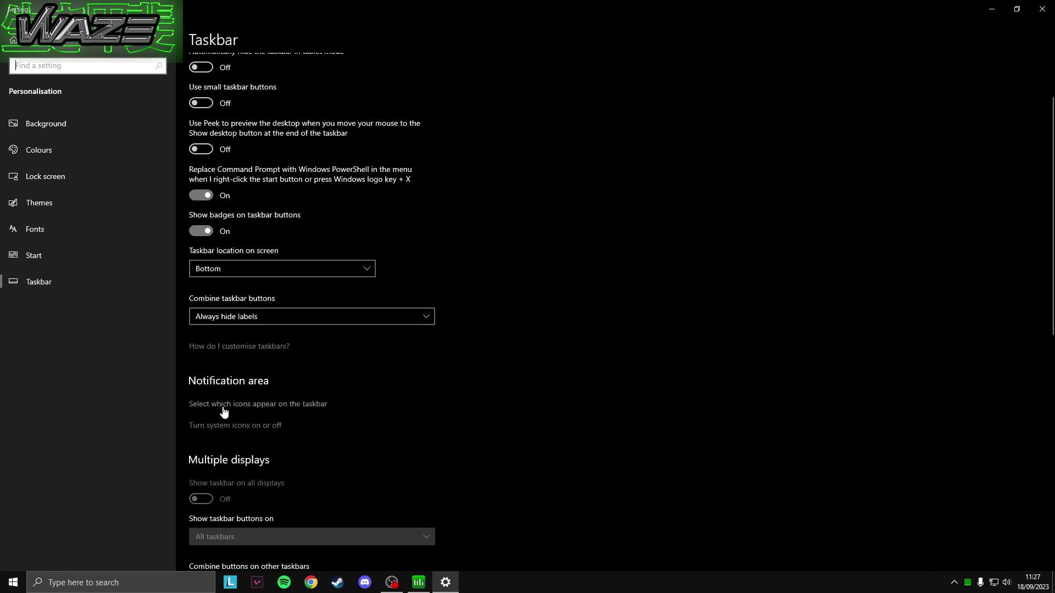
{"action": "left_click", "coordinate": [275, 407]}
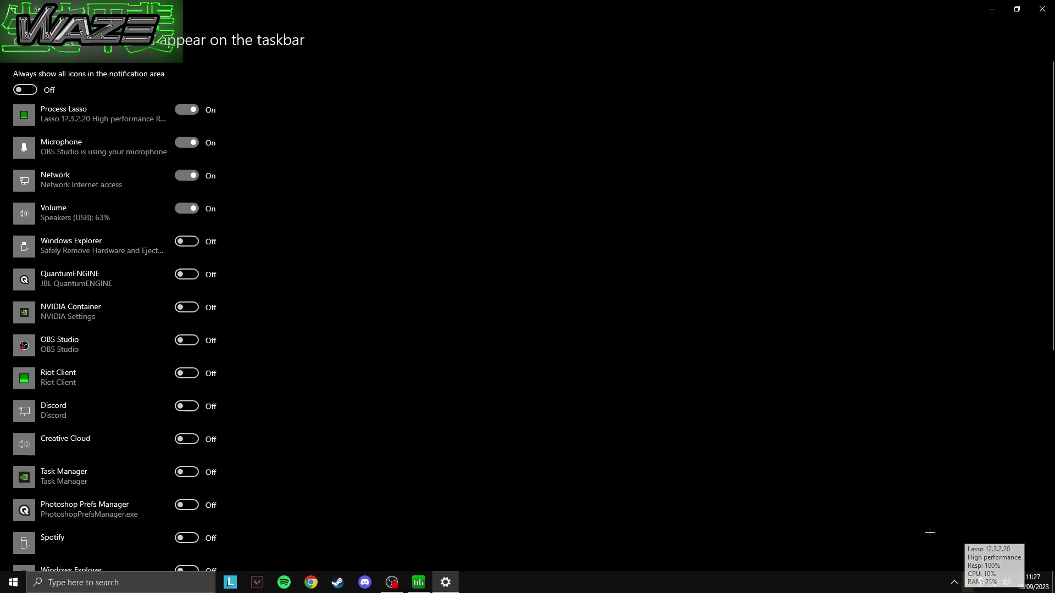
{"action": "mouse_move", "coordinate": [966, 580]}
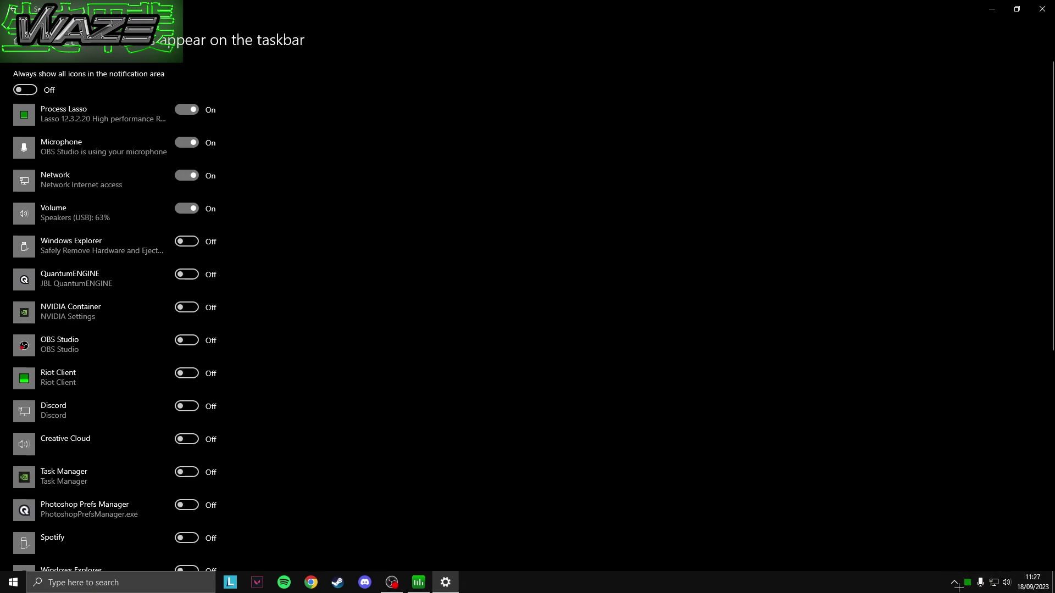
{"action": "scroll", "coordinate": [92, 241], "scroll_direction": "down", "scroll_amount": 2}
{"action": "scroll", "coordinate": [91, 242], "scroll_direction": "down", "scroll_amount": 7}
{"action": "scroll", "coordinate": [140, 555], "scroll_direction": "down", "scroll_amount": 5}
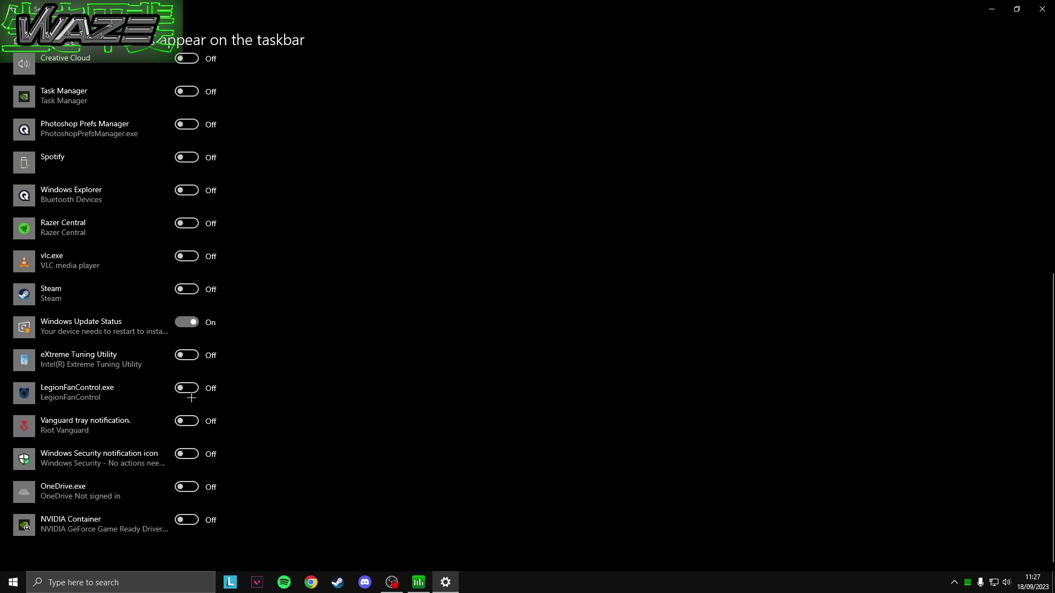
{"action": "left_click", "coordinate": [1048, 8]}
{"action": "mouse_move", "coordinate": [424, 64]}
{"action": "left_mouse_down"}
{"action": "mouse_move", "coordinate": [387, 59]}
{"action": "mouse_move", "coordinate": [412, 87]}
{"action": "left_mouse_up"}
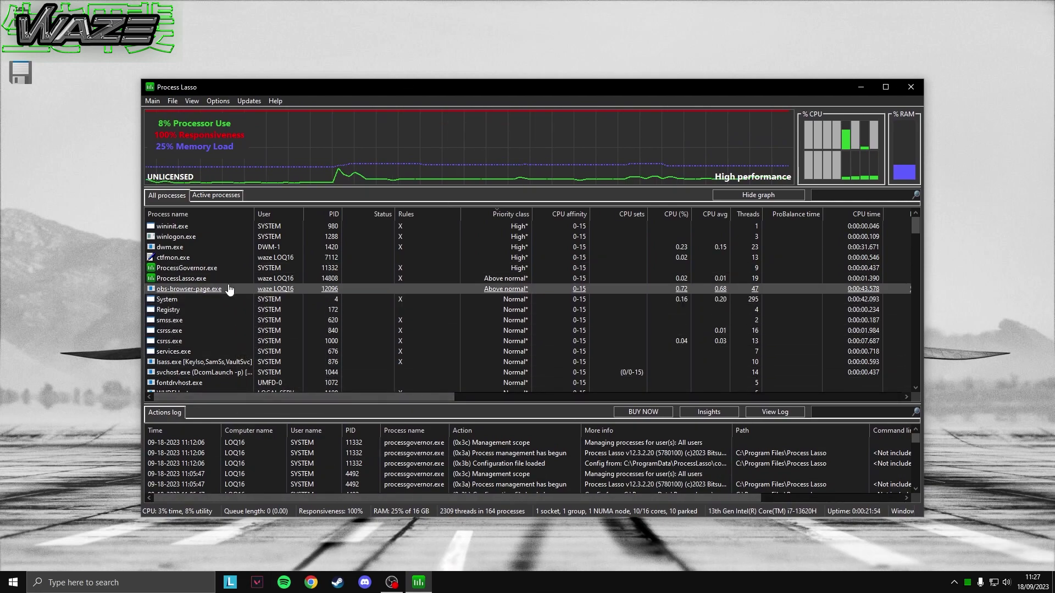
Return the process list to the top, launch Valorant from the taskbar, and raise the Process Lasso window.
{"action": "scroll", "coordinate": [247, 297], "scroll_direction": "down", "scroll_amount": 10}
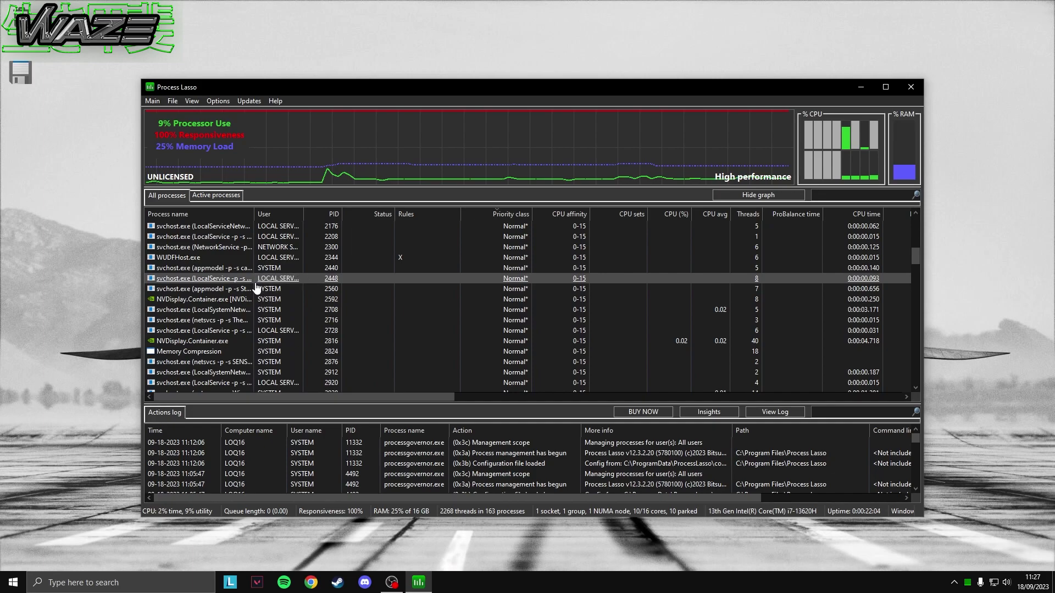
{"action": "scroll", "coordinate": [254, 282], "scroll_direction": "down", "scroll_amount": 8}
{"action": "scroll", "coordinate": [253, 280], "scroll_direction": "up", "scroll_amount": 10}
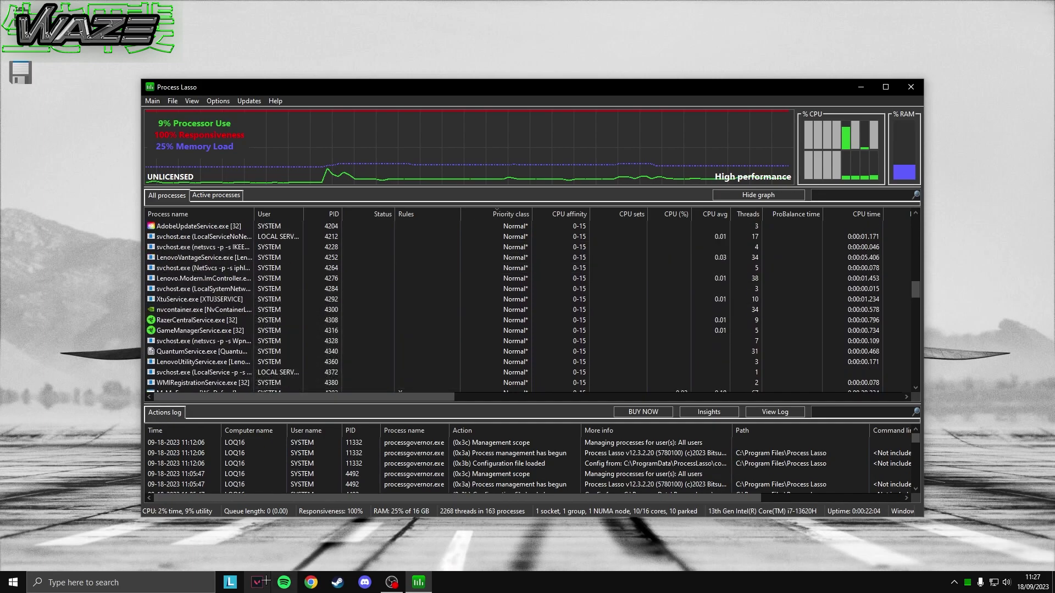
{"action": "scroll", "coordinate": [244, 314], "scroll_direction": "up", "scroll_amount": 10}
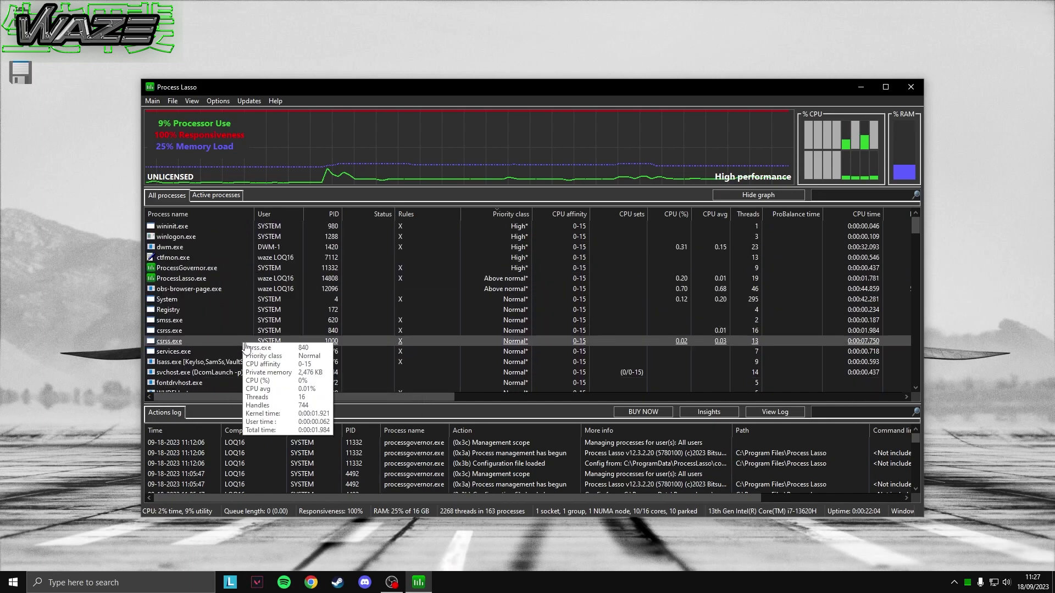
{"action": "left_click", "coordinate": [230, 583]}
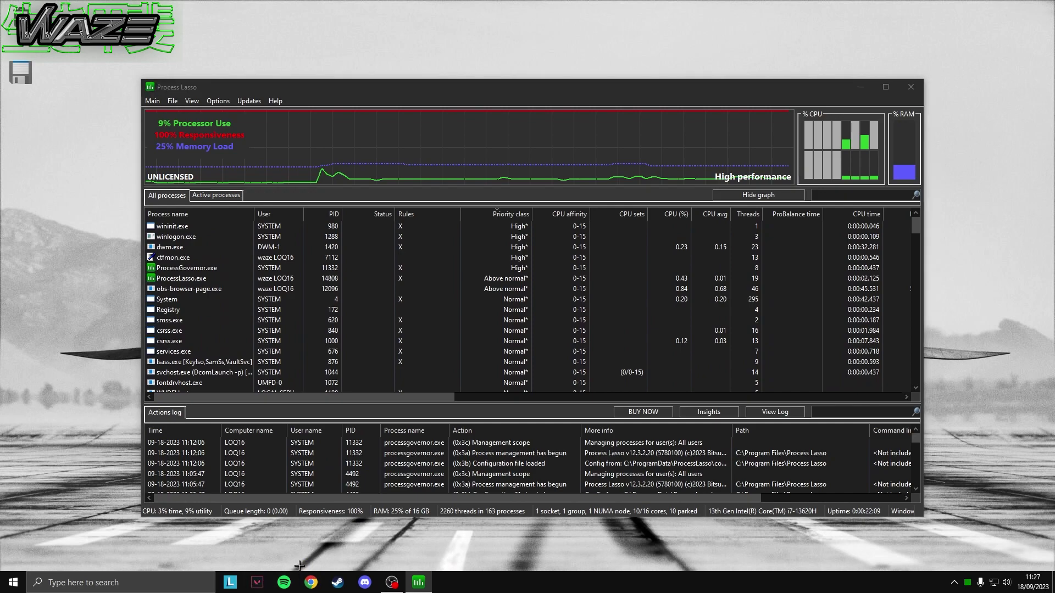
{"action": "key", "text": "super"}
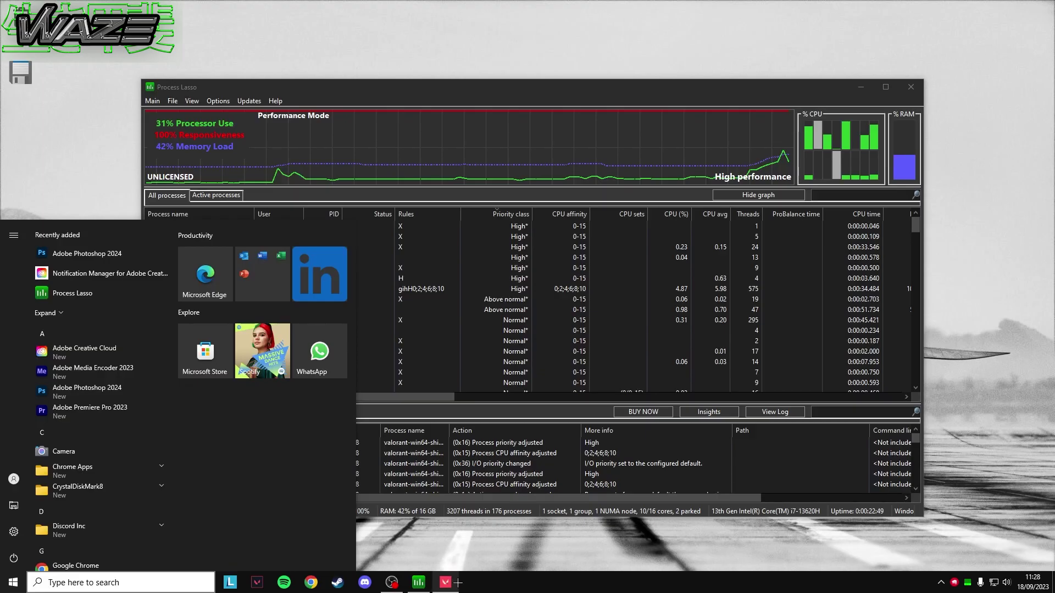
{"action": "left_click_drag", "start_coordinate": [488, 89], "coordinate": [483, 50]}
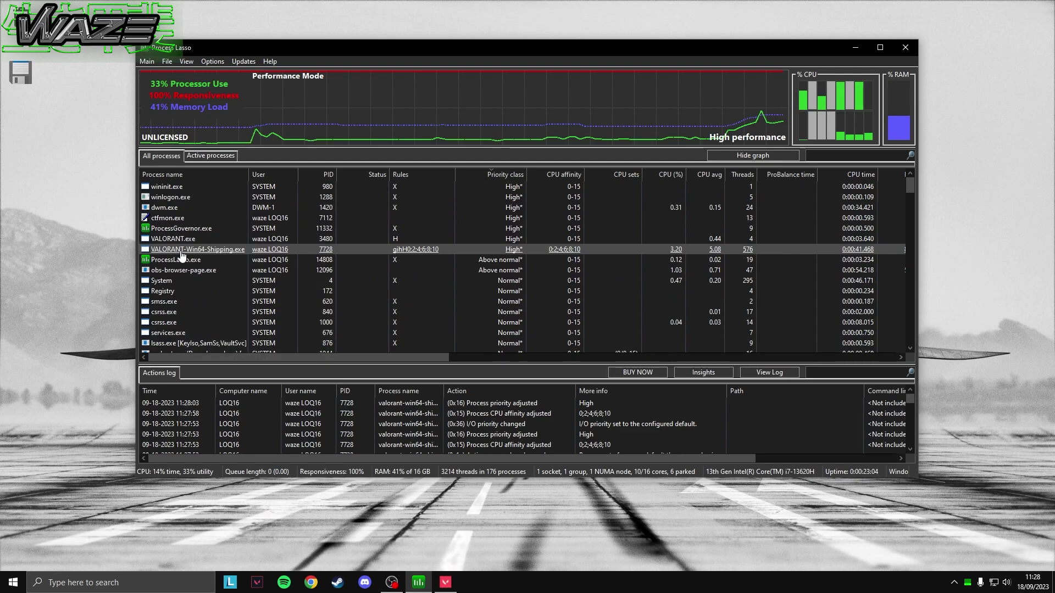
Filter the process list by 'VALOR' to show Valorant, Riot Client and UnrealCEF processes.
{"action": "right_click", "coordinate": [181, 251]}
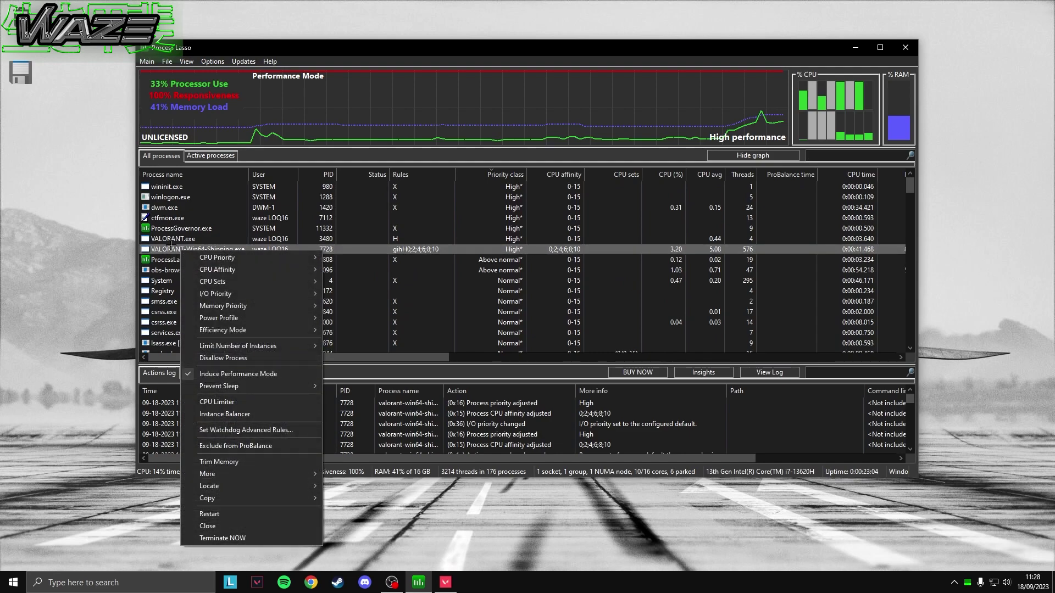
{"action": "left_click", "coordinate": [390, 507]}
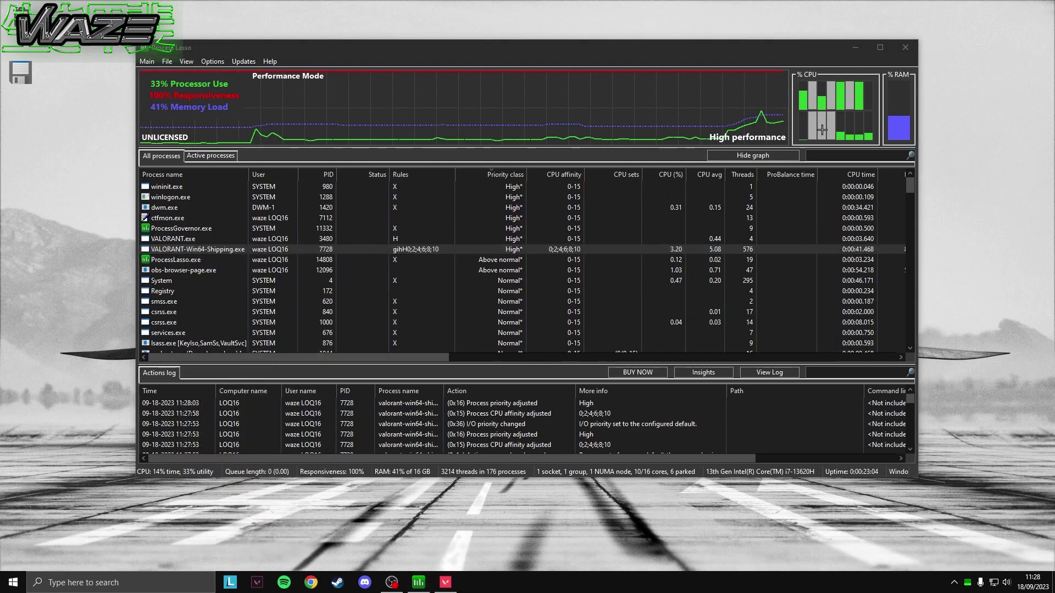
{"action": "left_click", "coordinate": [838, 156]}
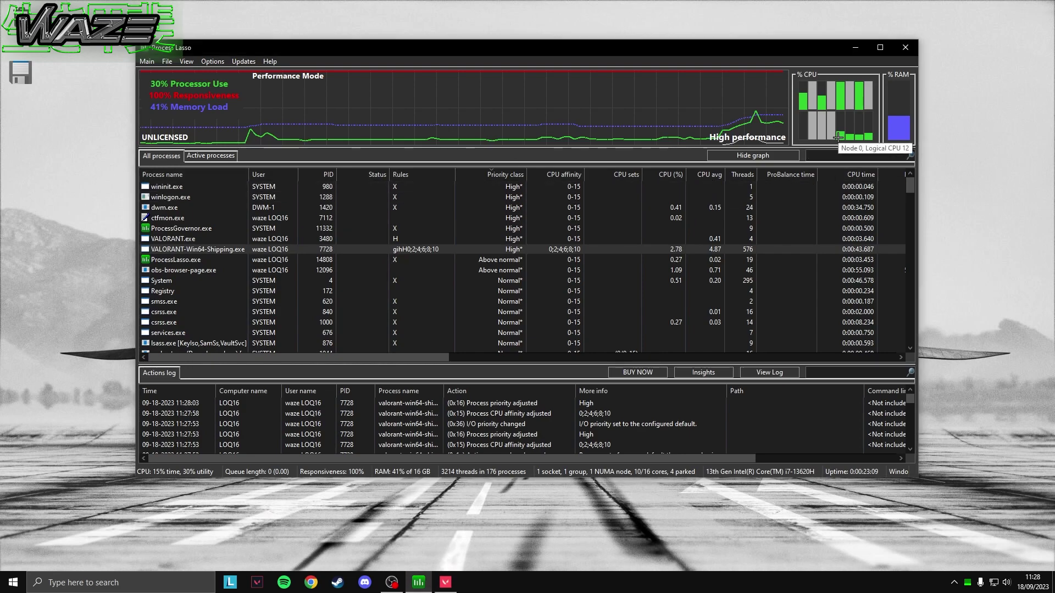
{"action": "type", "text": "VALOR"}
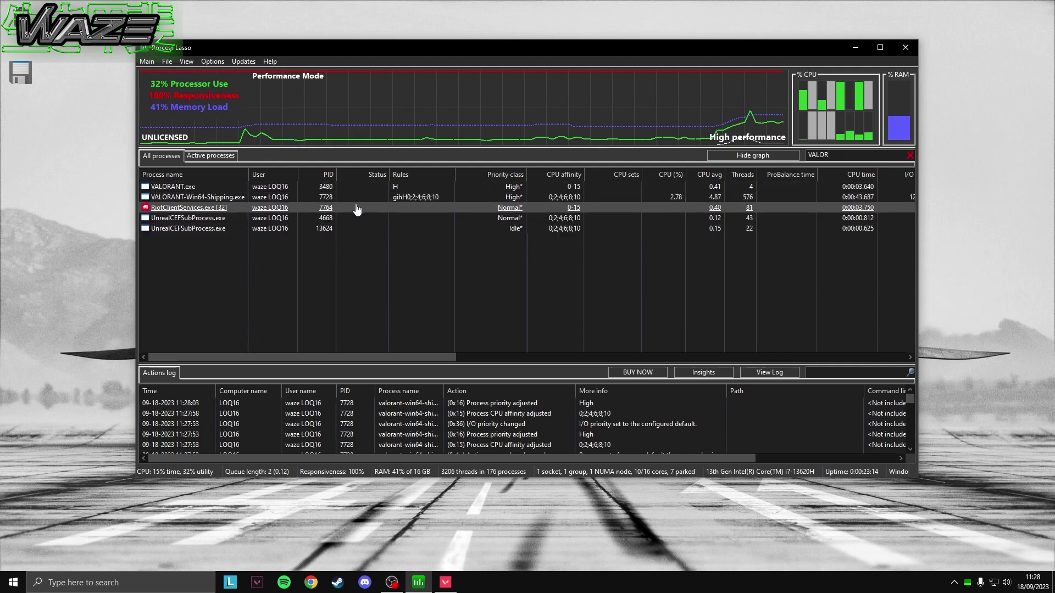
{"action": "mouse_move", "coordinate": [223, 213]}
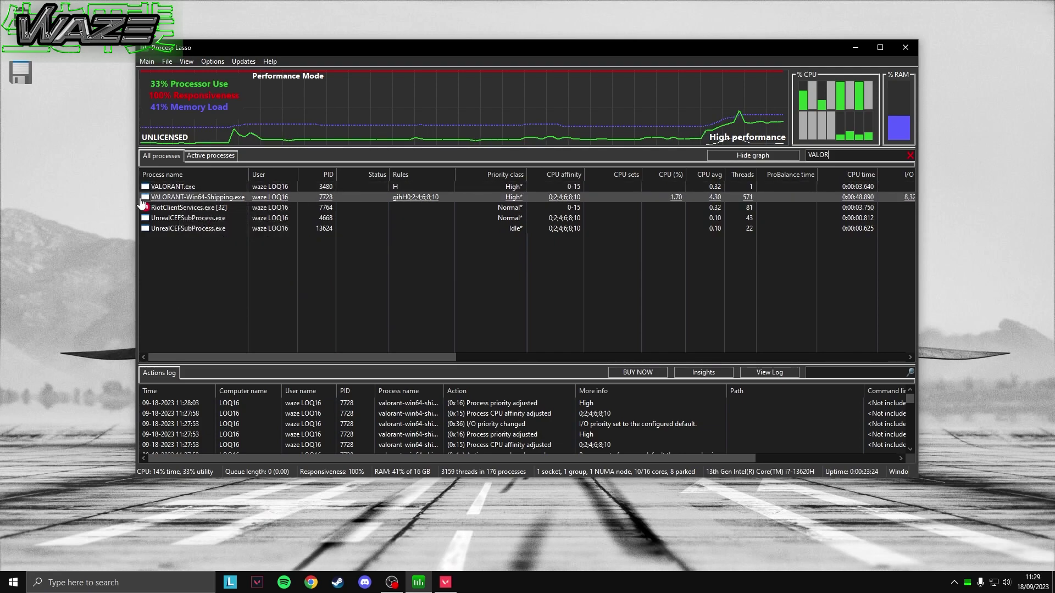
{"action": "mouse_move", "coordinate": [177, 203]}
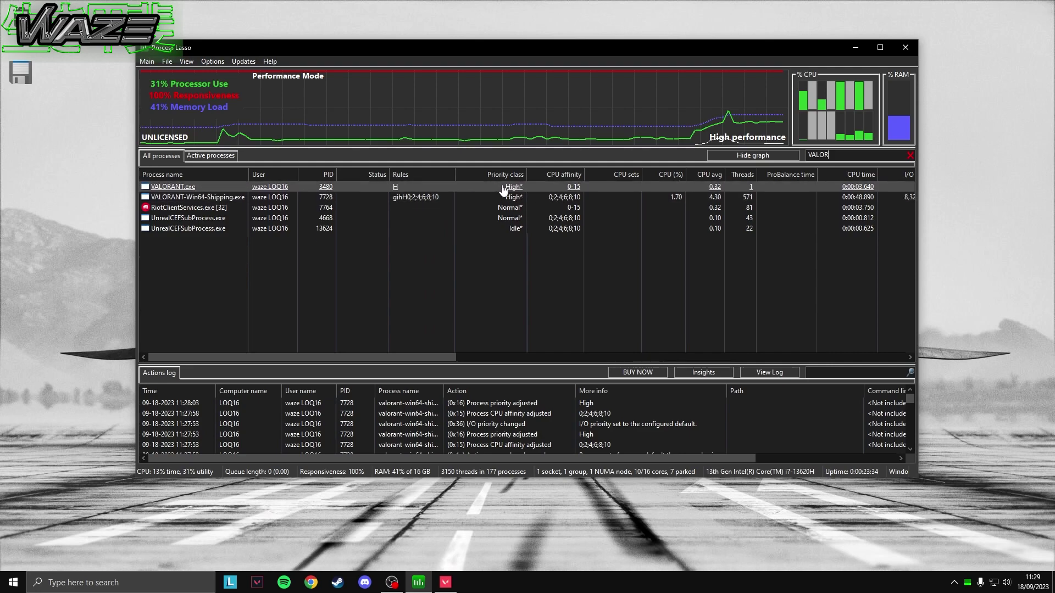
{"action": "left_click", "coordinate": [466, 199]}
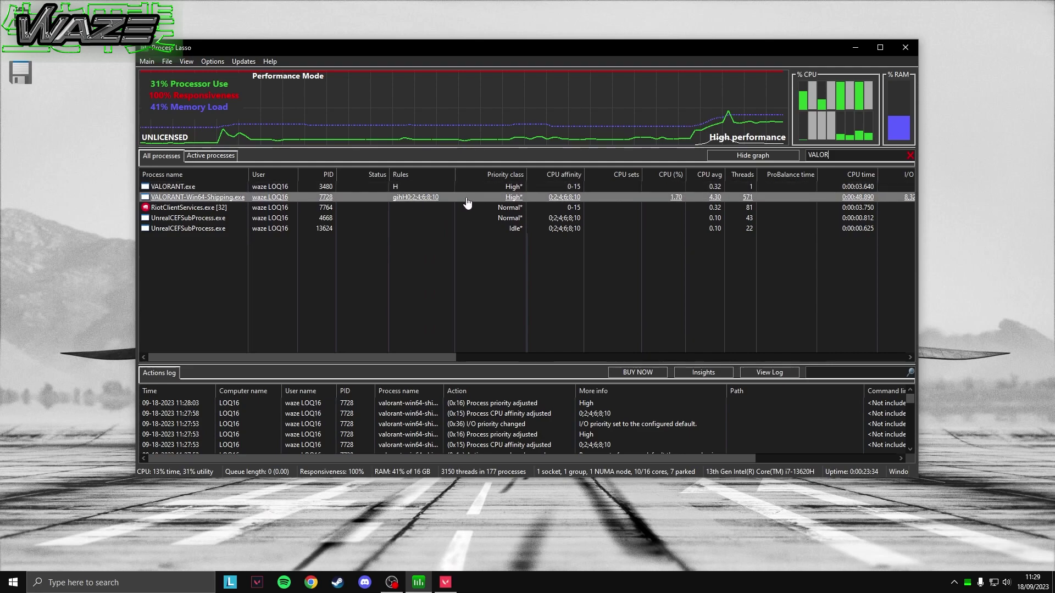
{"action": "right_click", "coordinate": [466, 198]}
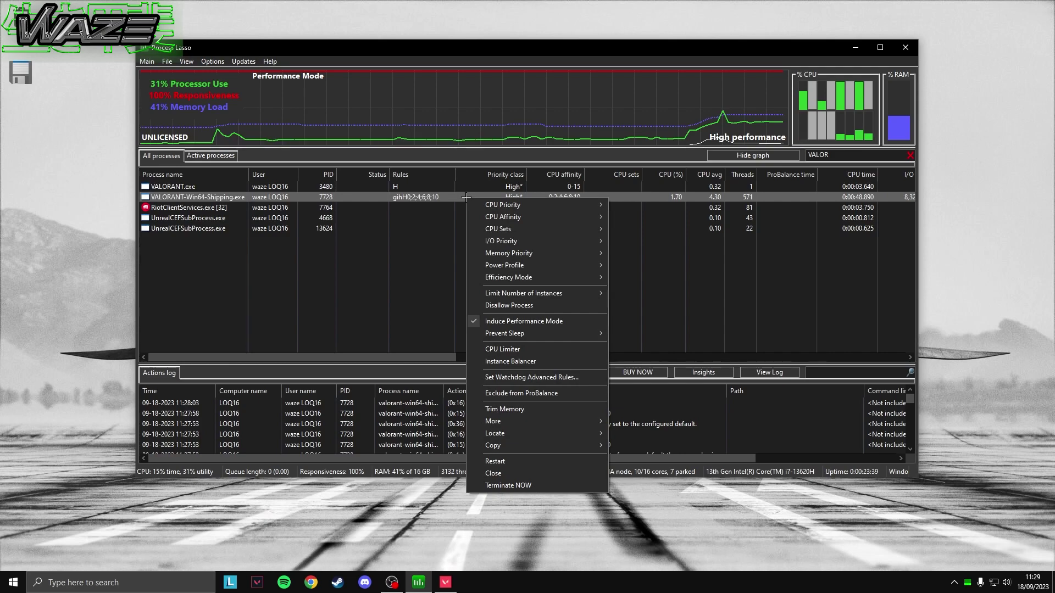
{"action": "mouse_move", "coordinate": [509, 207]}
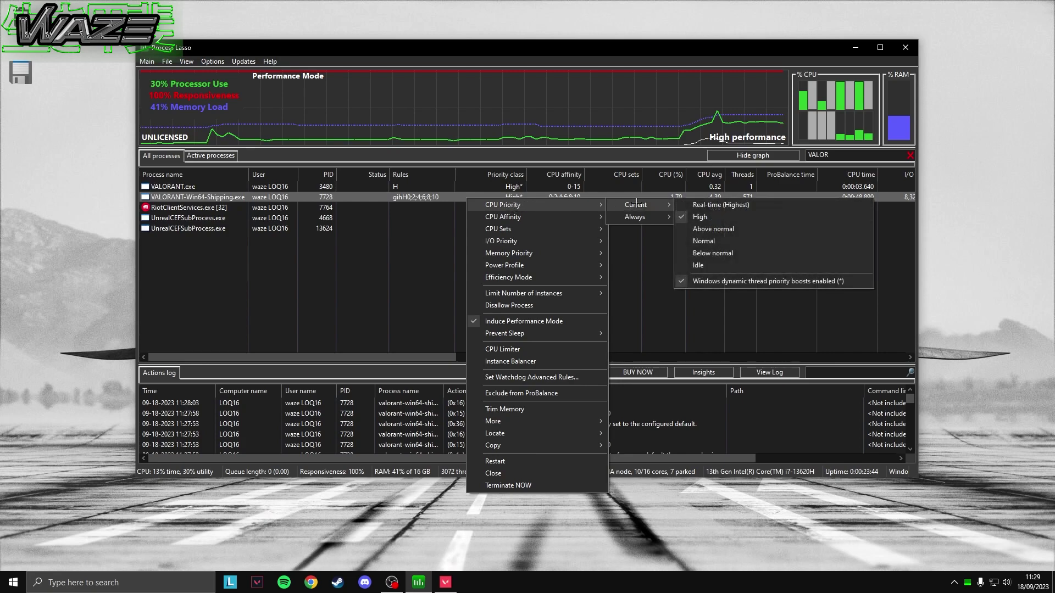
{"action": "mouse_move", "coordinate": [636, 218]}
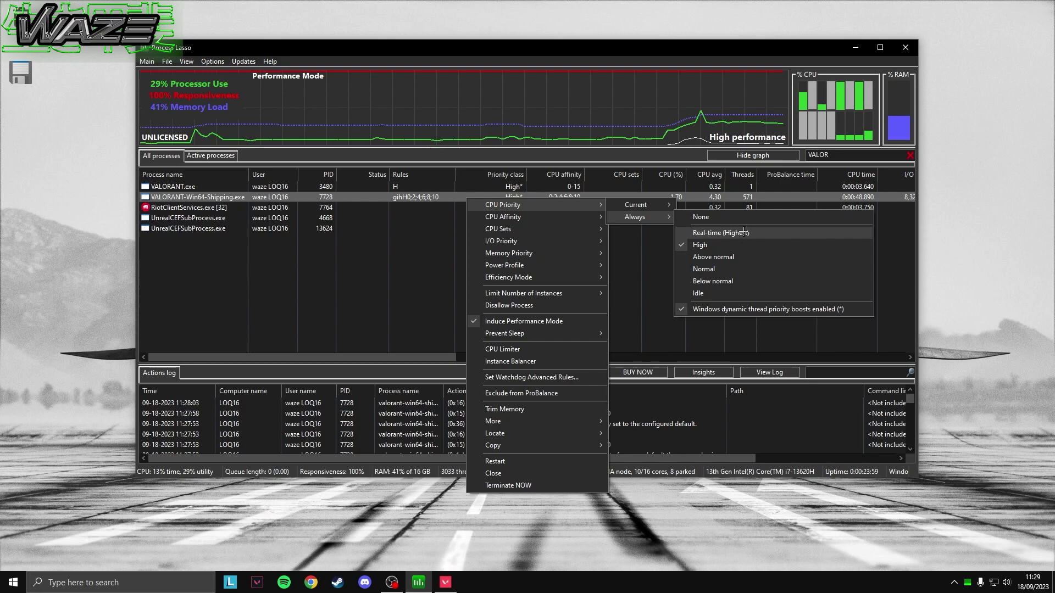
{"action": "left_click", "coordinate": [357, 309]}
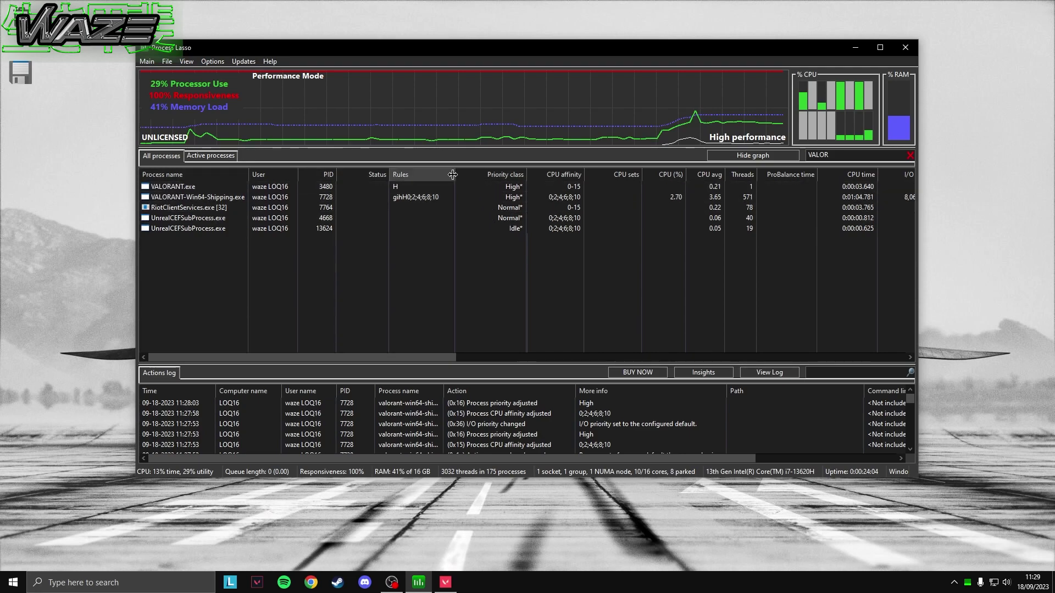
{"action": "right_click", "coordinate": [478, 186]}
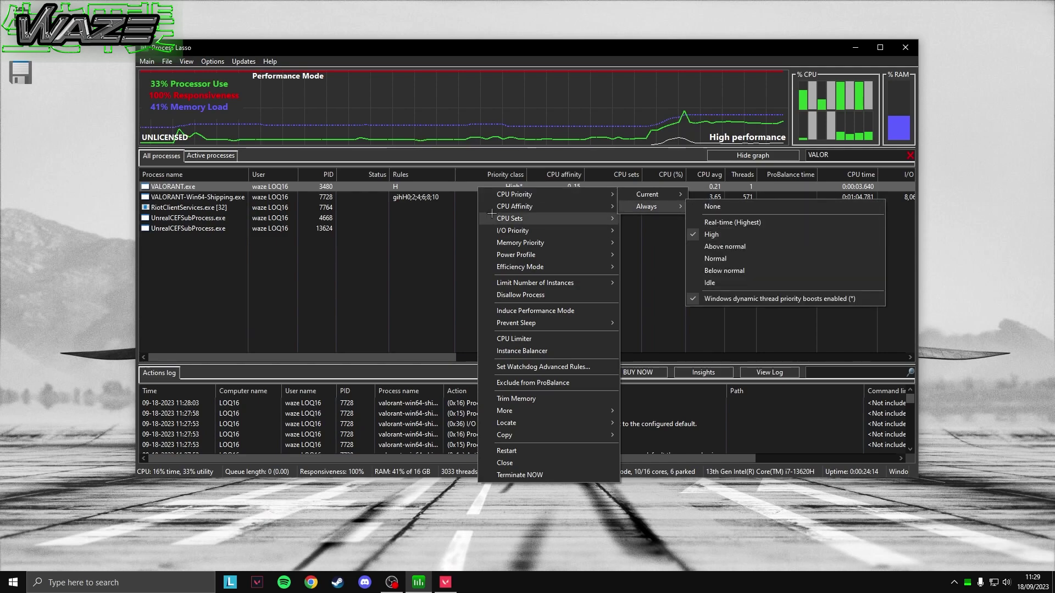
{"action": "left_click", "coordinate": [508, 189]}
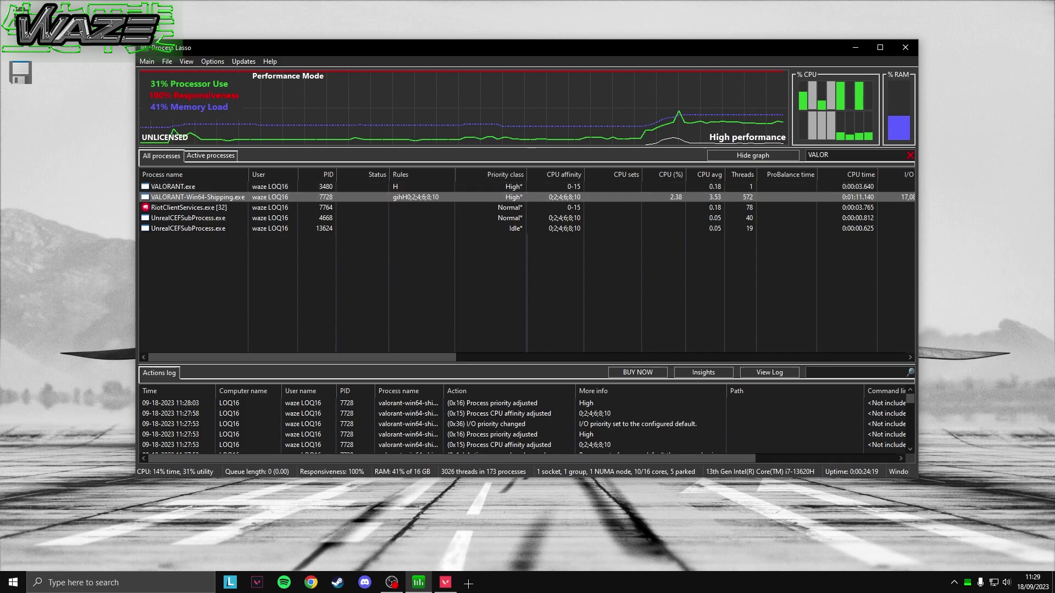
{"action": "left_click", "coordinate": [473, 187]}
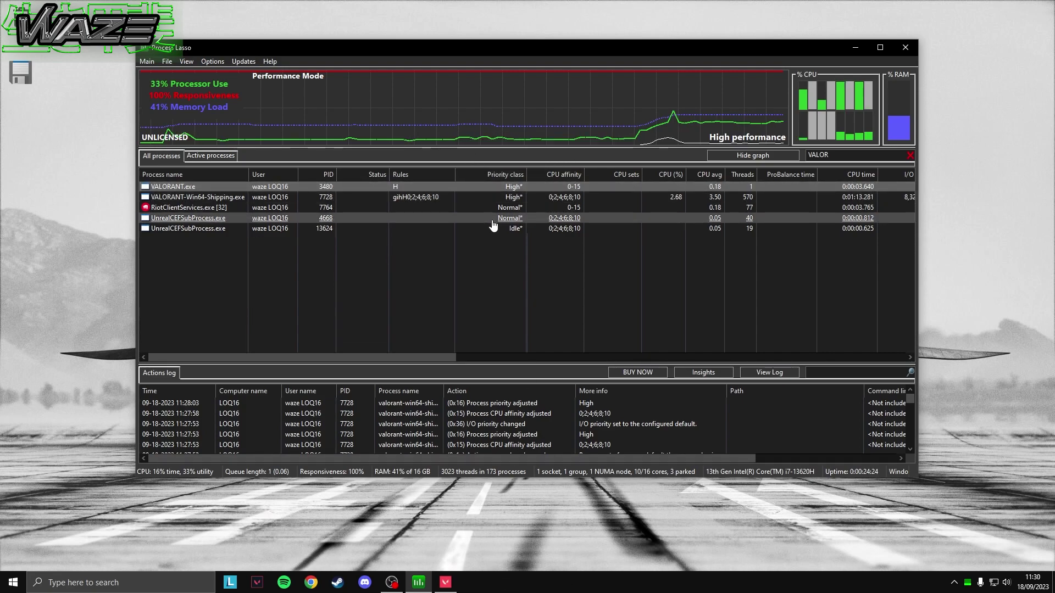
{"action": "left_click", "coordinate": [472, 198]}
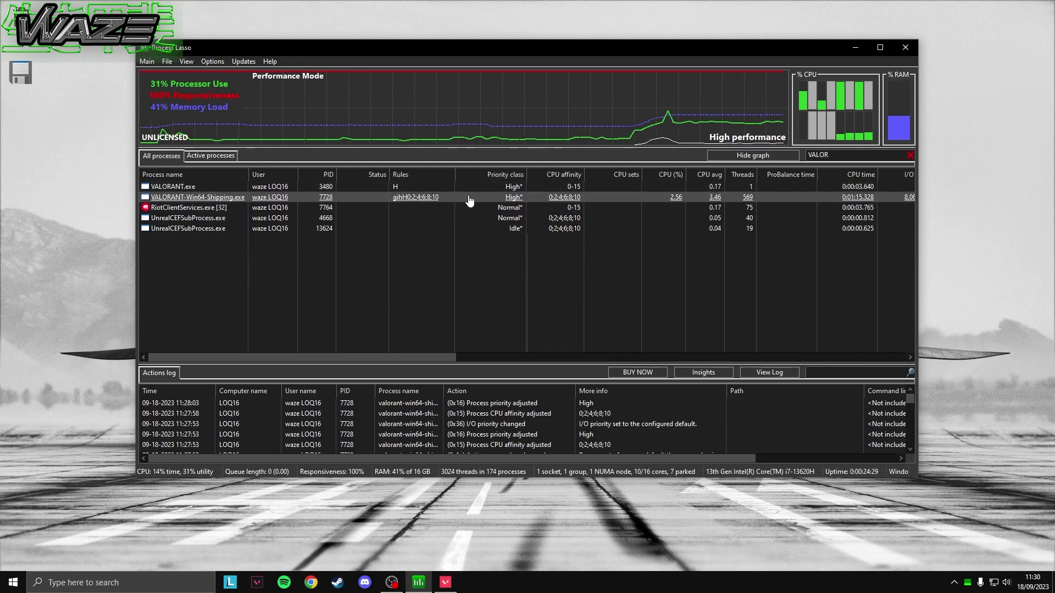
{"action": "right_click", "coordinate": [468, 196]}
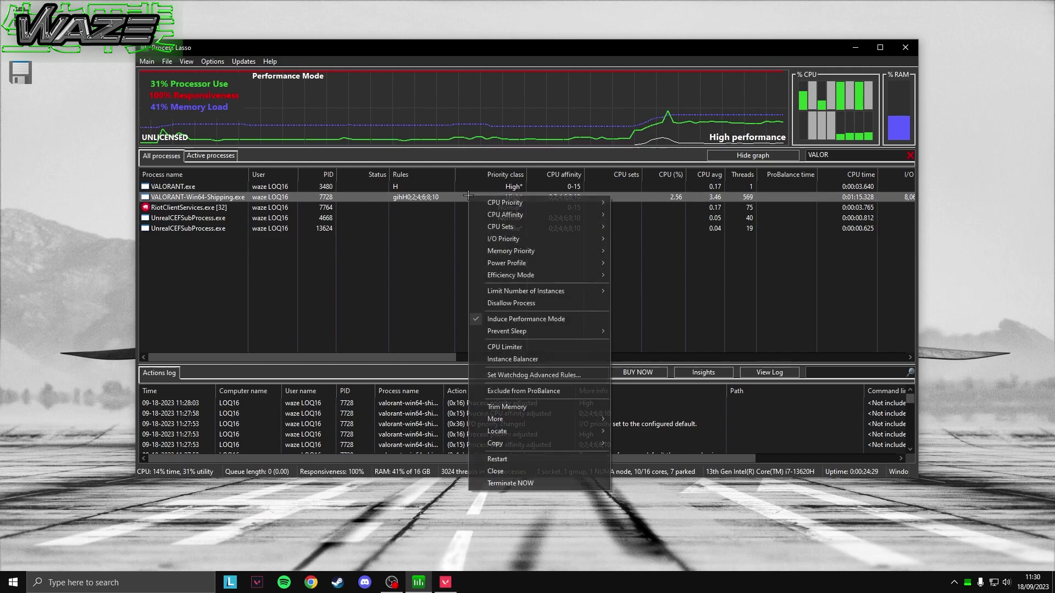
{"action": "mouse_move", "coordinate": [529, 238]}
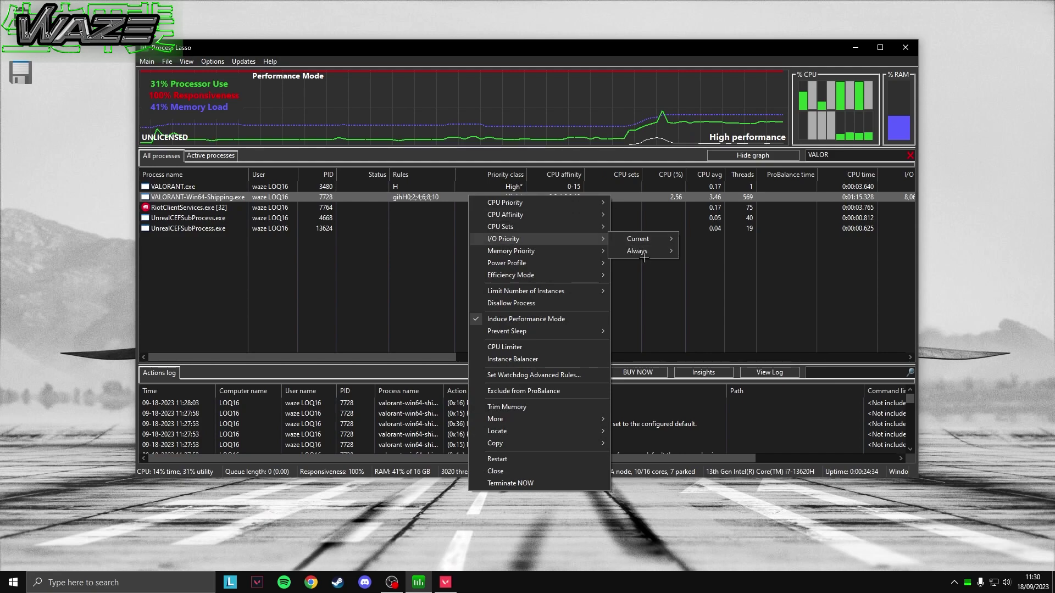
{"action": "mouse_move", "coordinate": [644, 252]}
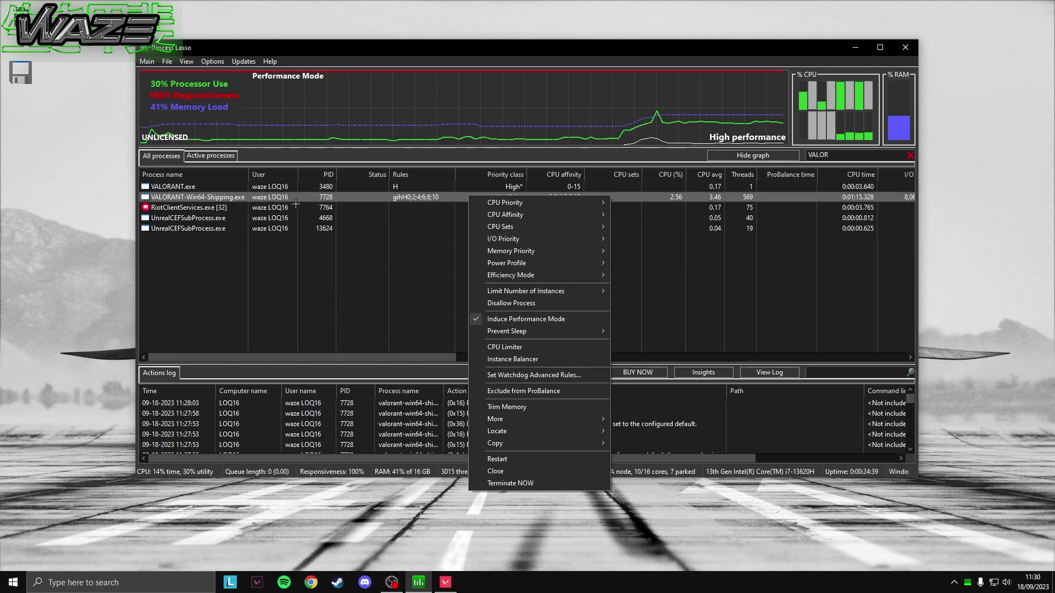
{"action": "left_click", "coordinate": [379, 261]}
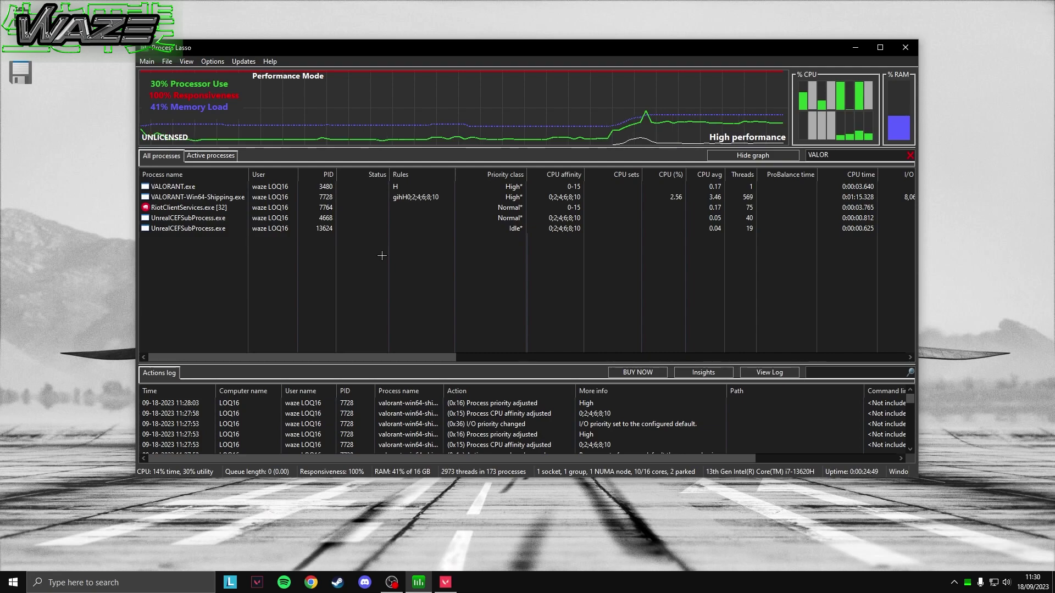
{"action": "left_click_drag", "start_coordinate": [440, 48], "coordinate": [436, 80]}
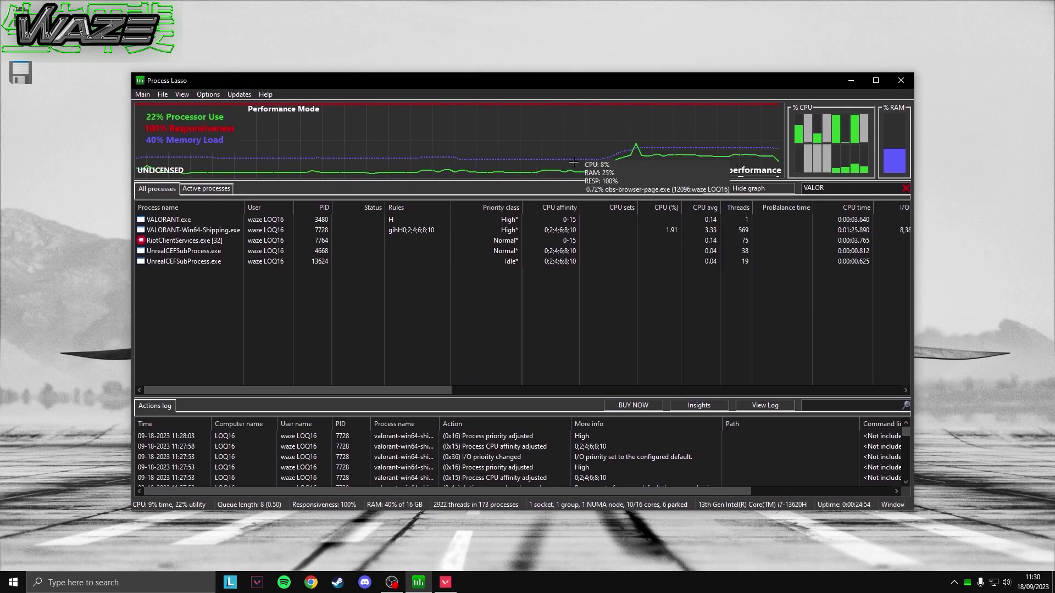
Confirm VALORANT-Win64-Shipping.exe always uses CPU affinity cores 0, 2, 4, 6, 8 and 10.
{"action": "left_click", "coordinate": [478, 233]}
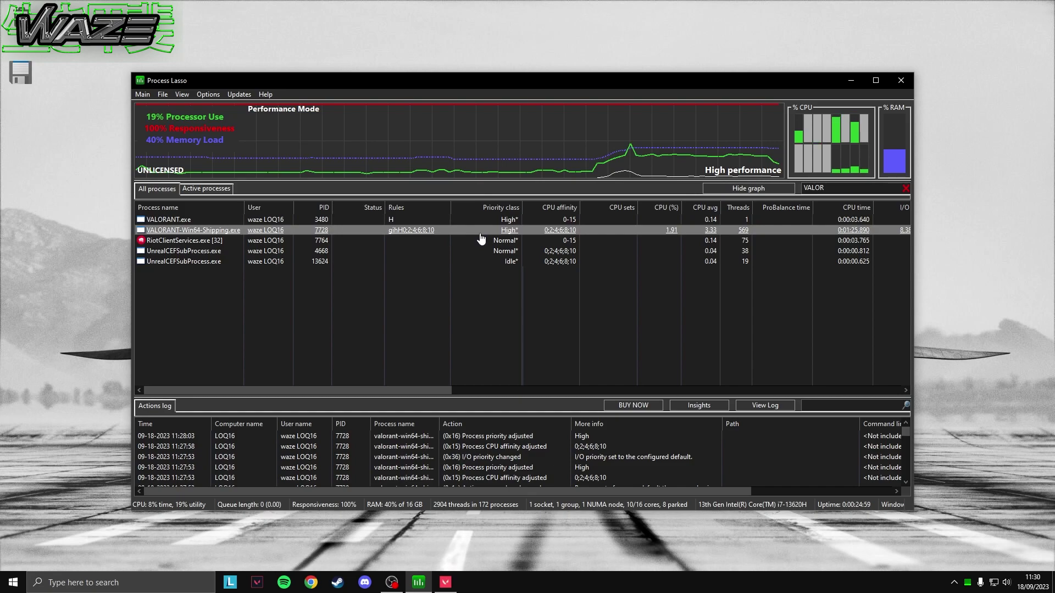
{"action": "right_click", "coordinate": [480, 233]}
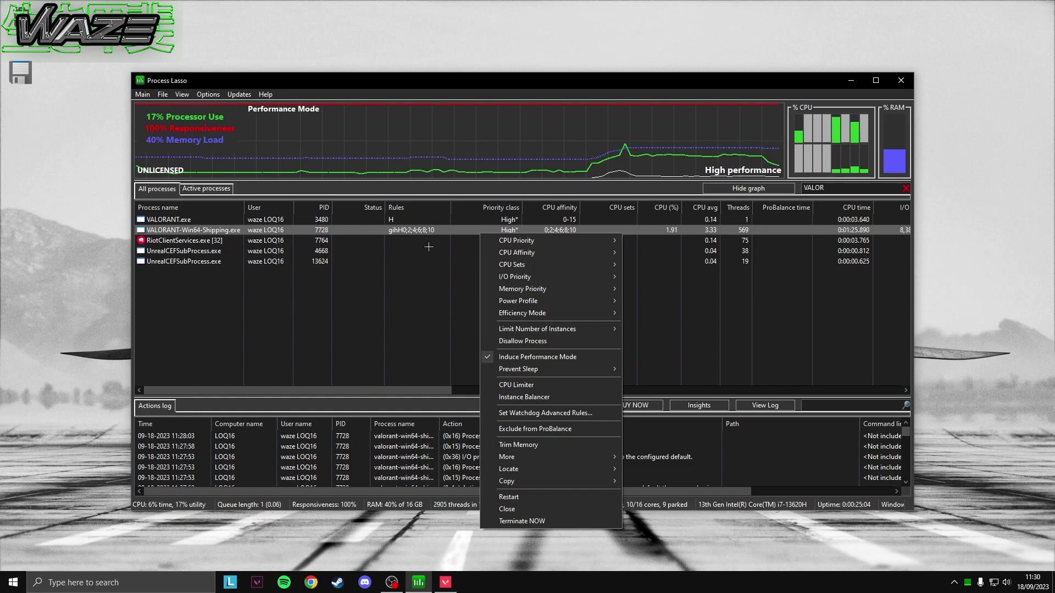
{"action": "mouse_move", "coordinate": [557, 240]}
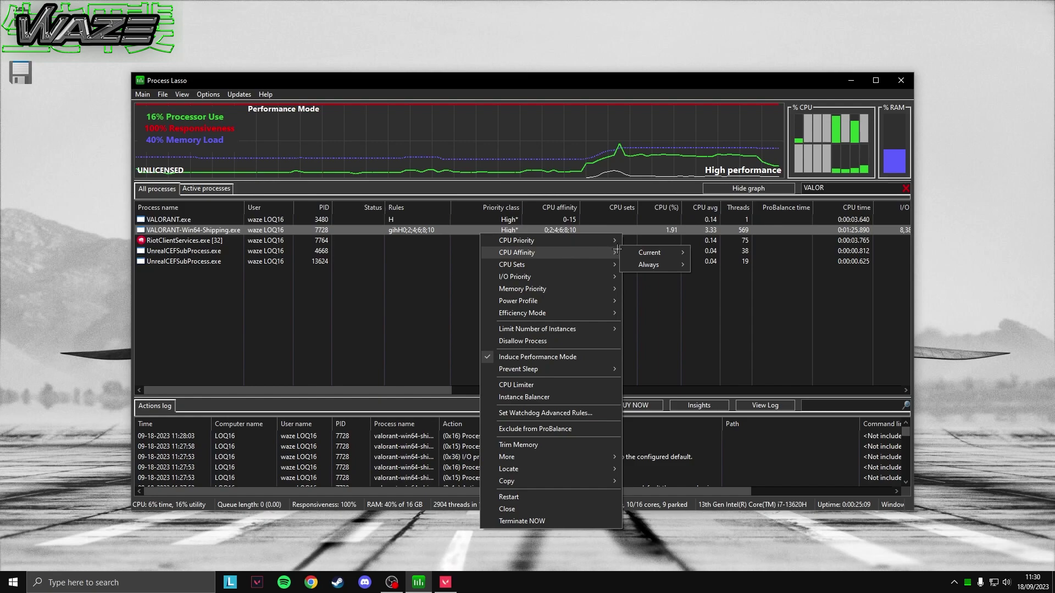
{"action": "mouse_move", "coordinate": [665, 264]}
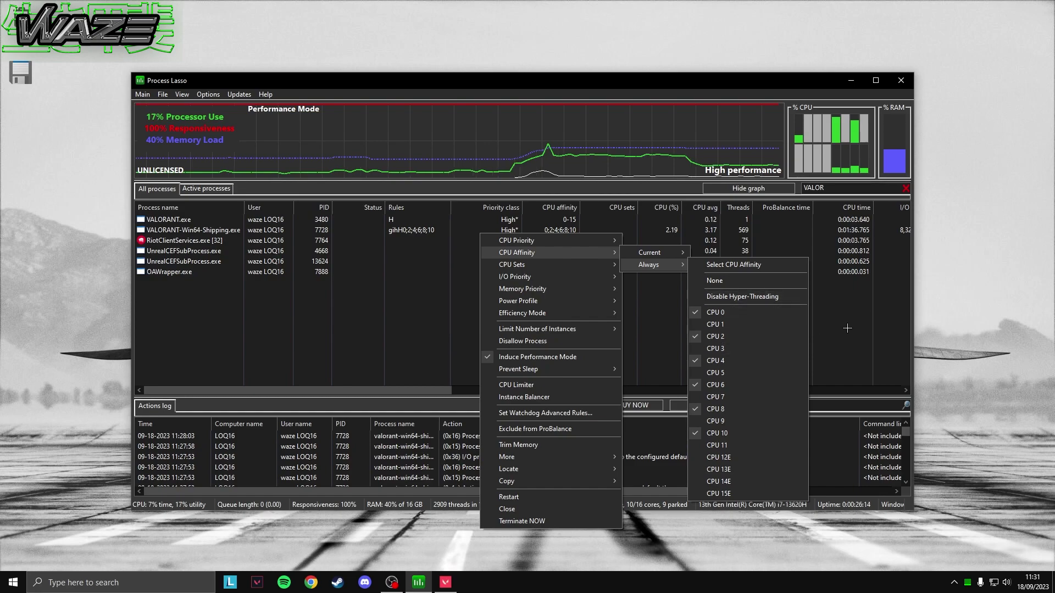
{"action": "left_click", "coordinate": [681, 364]}
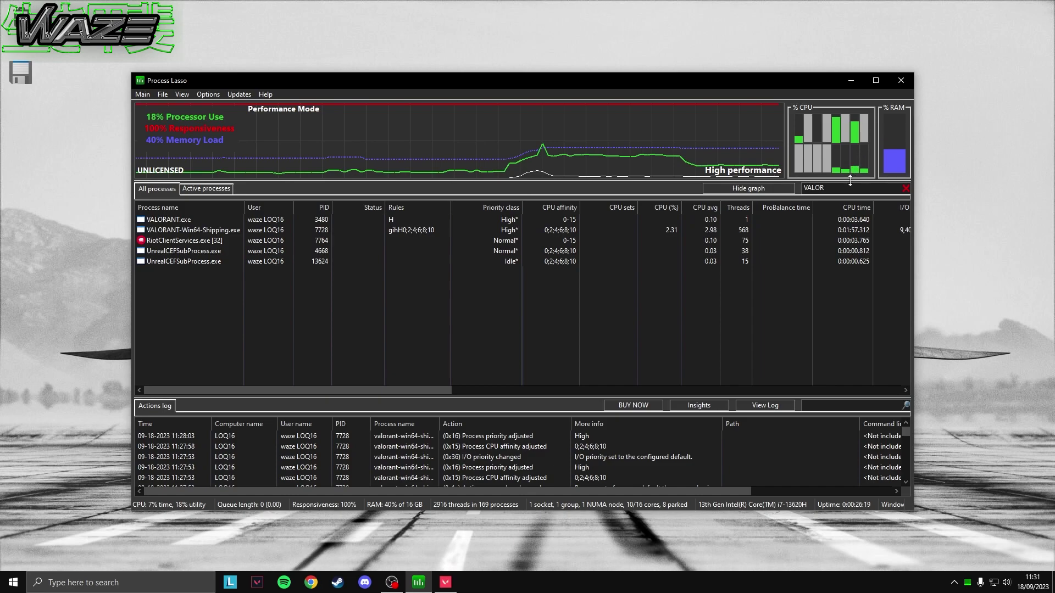
Launch Discord from the taskbar, then minimize it.
{"action": "left_click", "coordinate": [368, 580]}
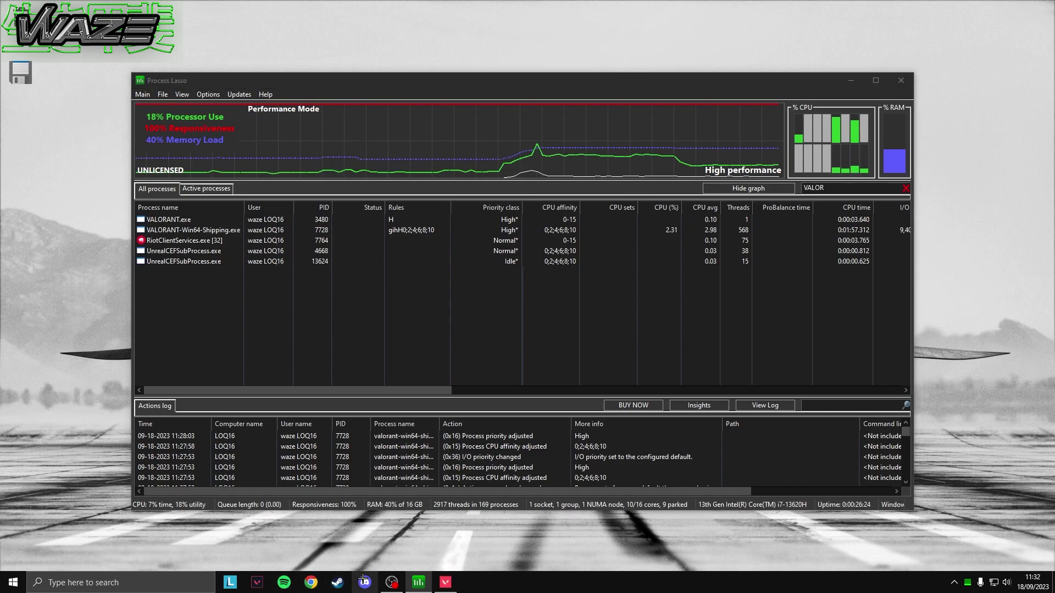
{"action": "mouse_move", "coordinate": [419, 581]}
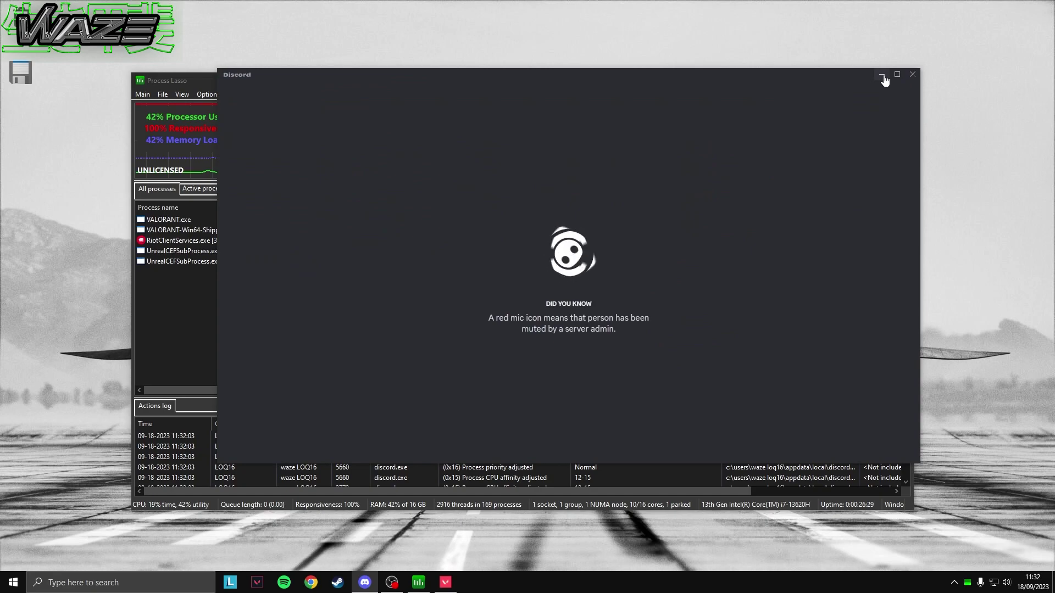
{"action": "left_click", "coordinate": [882, 75]}
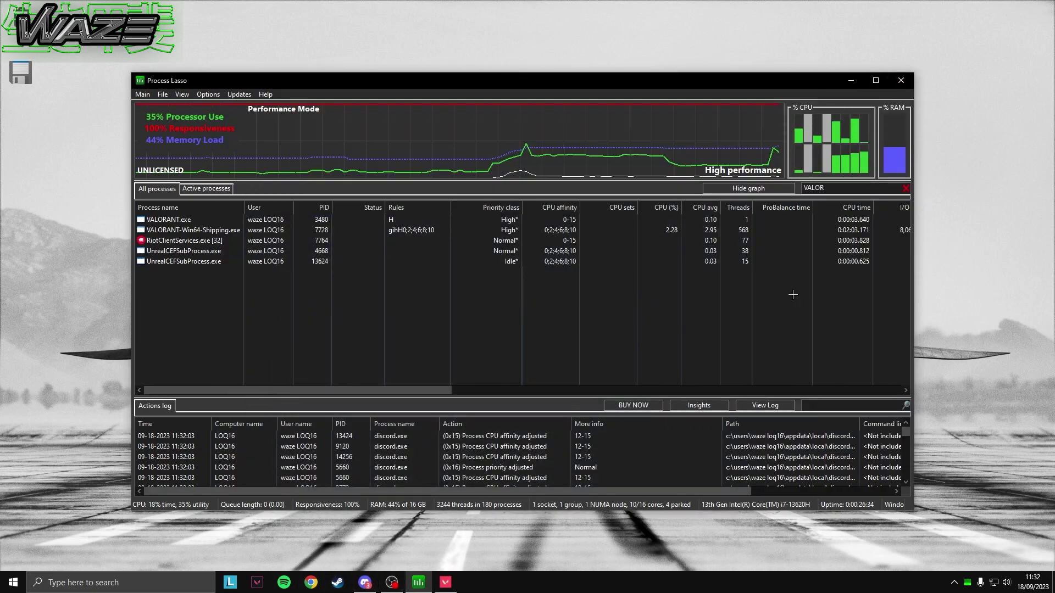
Clear the 'VALOR' filter and view Active processes, showing Discord.exe on cores 12-15.
{"action": "double_click", "coordinate": [829, 189]}
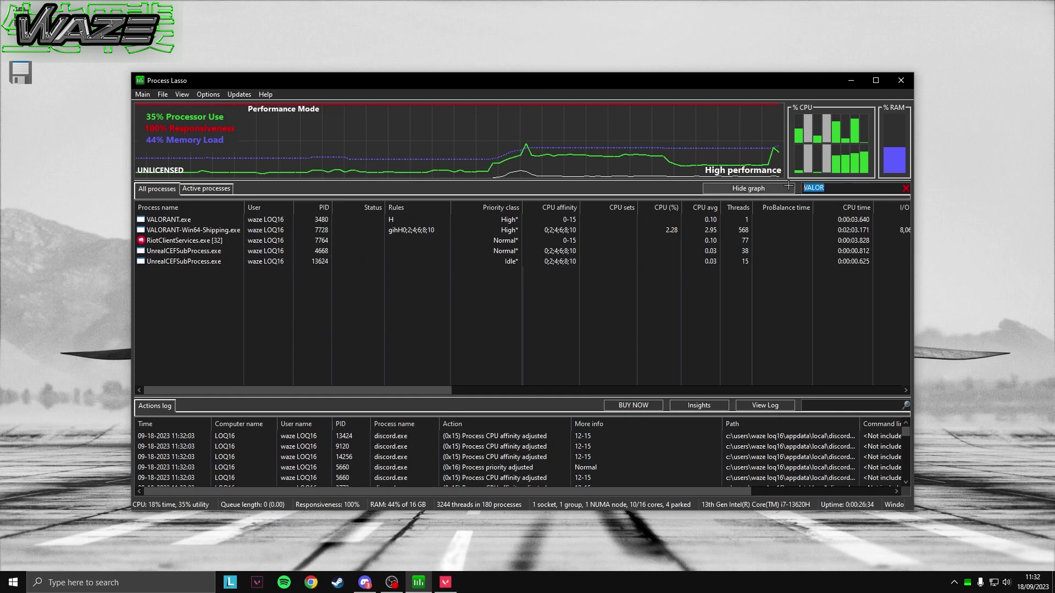
{"action": "type", "text": "dicor"}
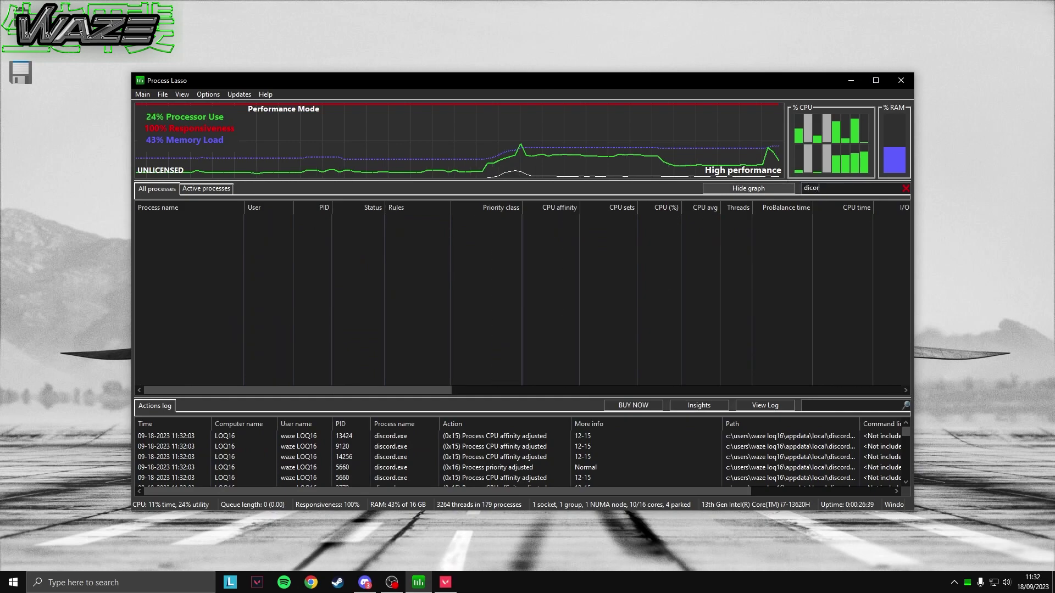
{"action": "key", "text": "BackSpace"}
{"action": "key", "text": "BackSpace"}
{"action": "key", "text": "BackSpace"}
{"action": "key", "text": "BackSpace"}
{"action": "key", "text": "BackSpace"}
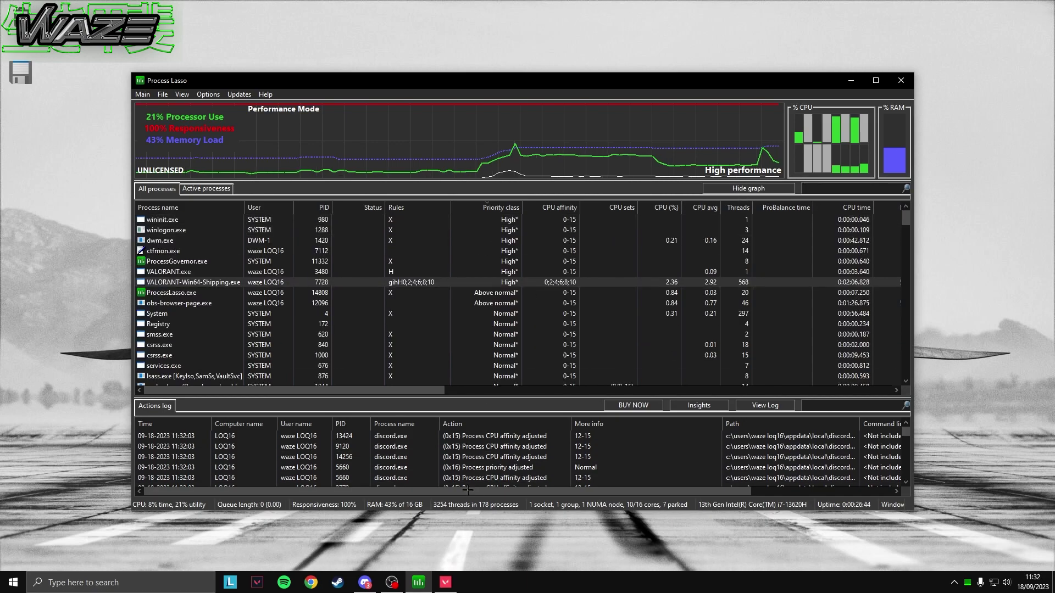
{"action": "left_click", "coordinate": [199, 189]}
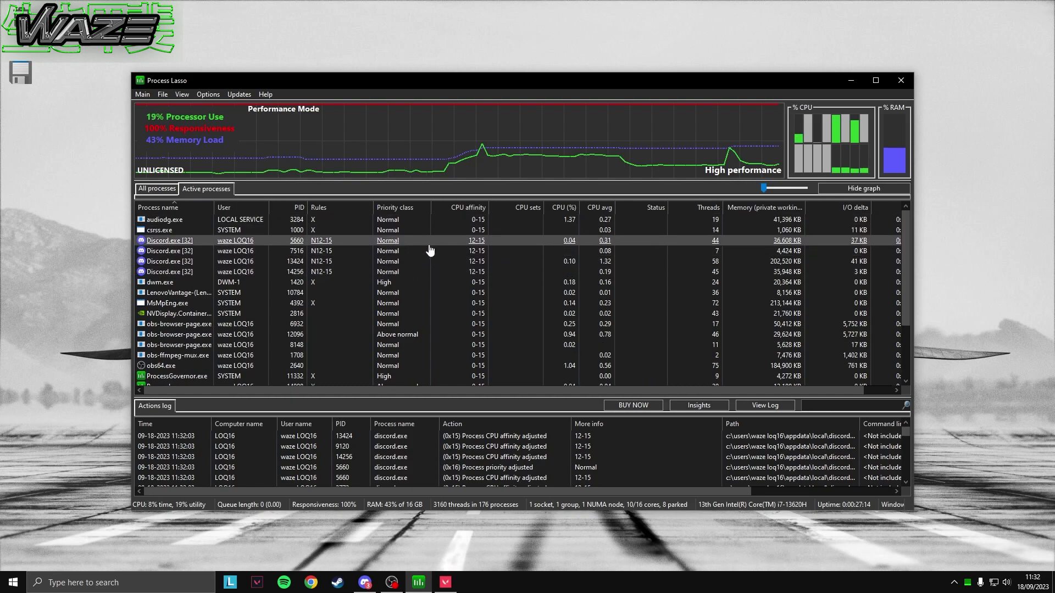
Open Discord.exe's Always > Select CPU Affinity dialog, showing CPUs 12E–15E ticked (bitmask F000).
{"action": "right_click", "coordinate": [389, 240]}
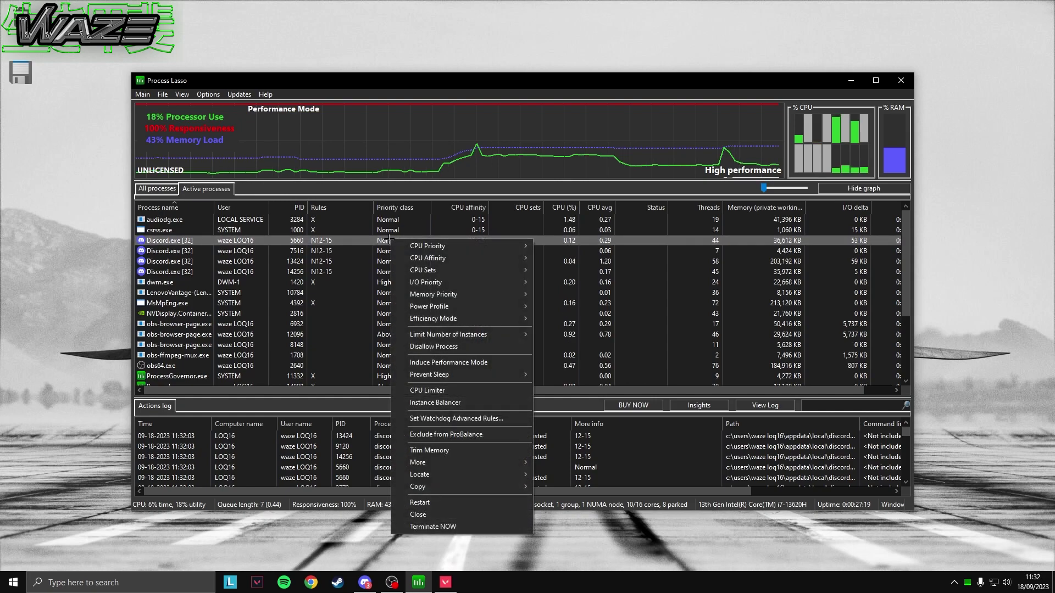
{"action": "mouse_move", "coordinate": [427, 258]}
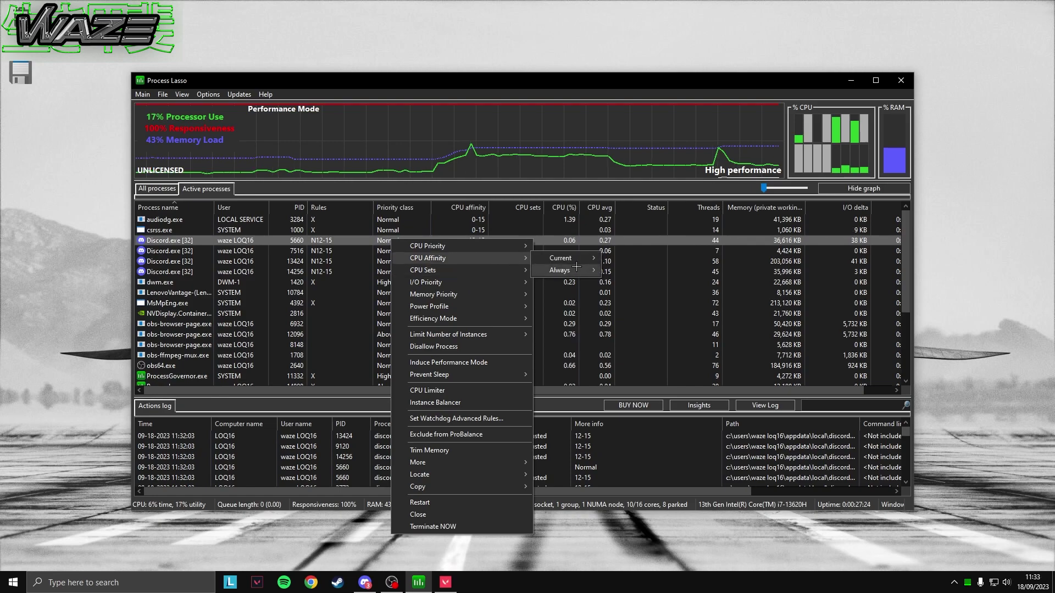
{"action": "mouse_move", "coordinate": [575, 272]}
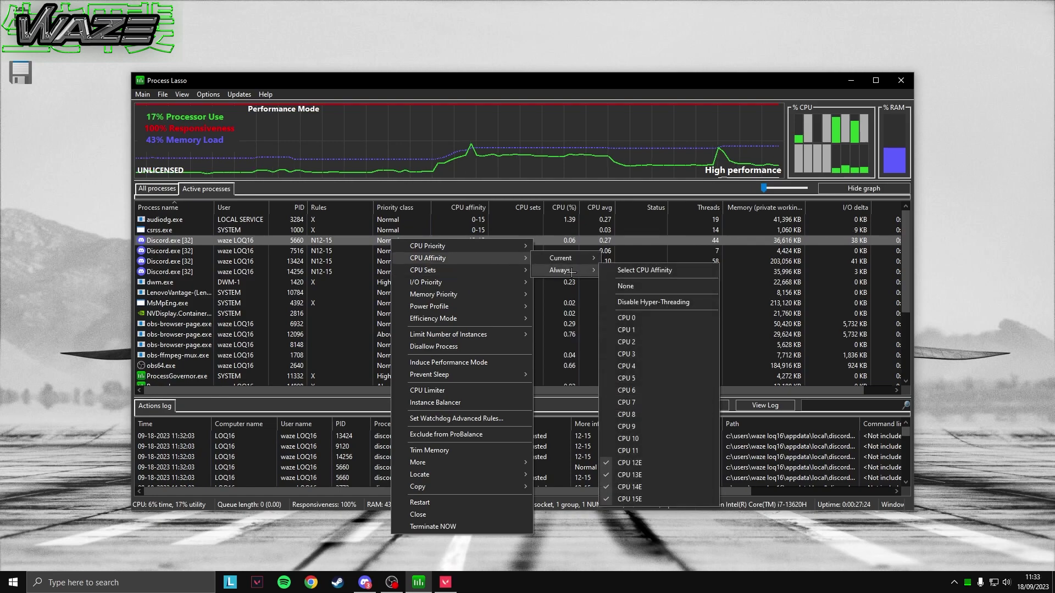
{"action": "left_click", "coordinate": [629, 272]}
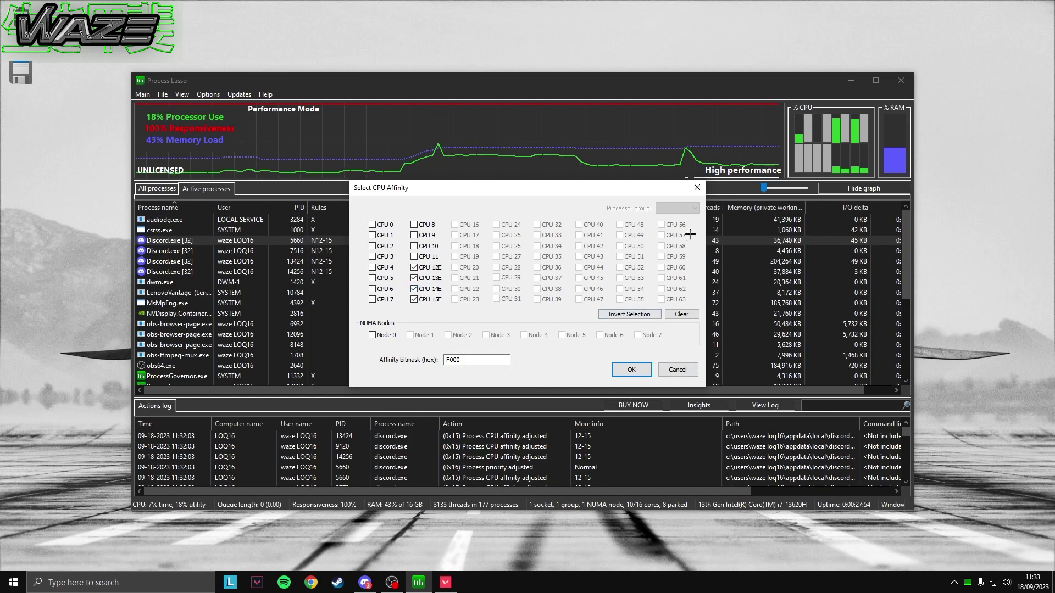
Close the affinity dialog unchanged and confirm the four Discord.exe processes stay on cores 12–15.
{"action": "left_click", "coordinate": [697, 188]}
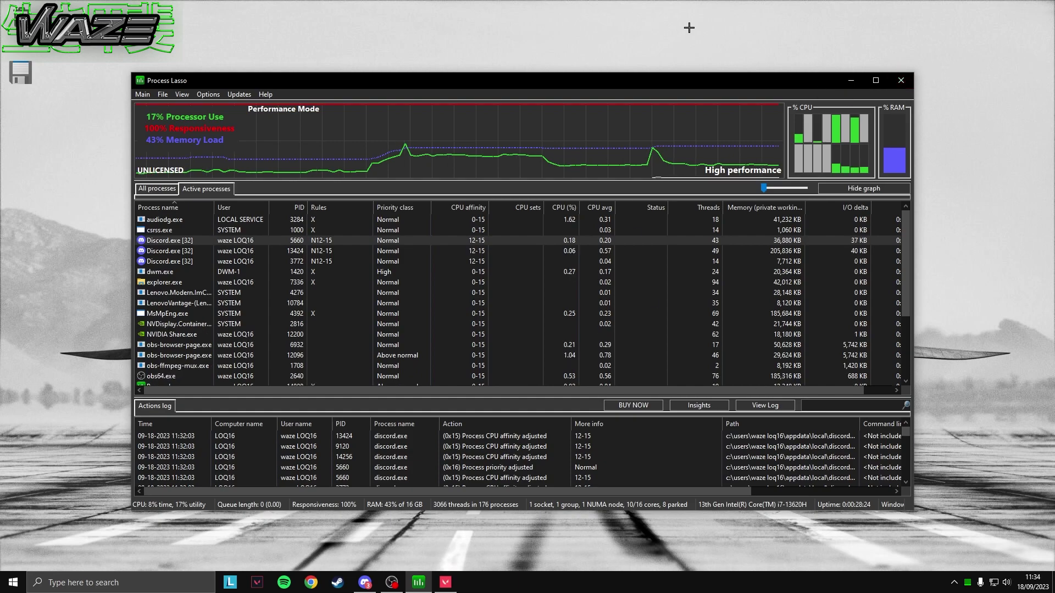
{"action": "mouse_move", "coordinate": [382, 142]}
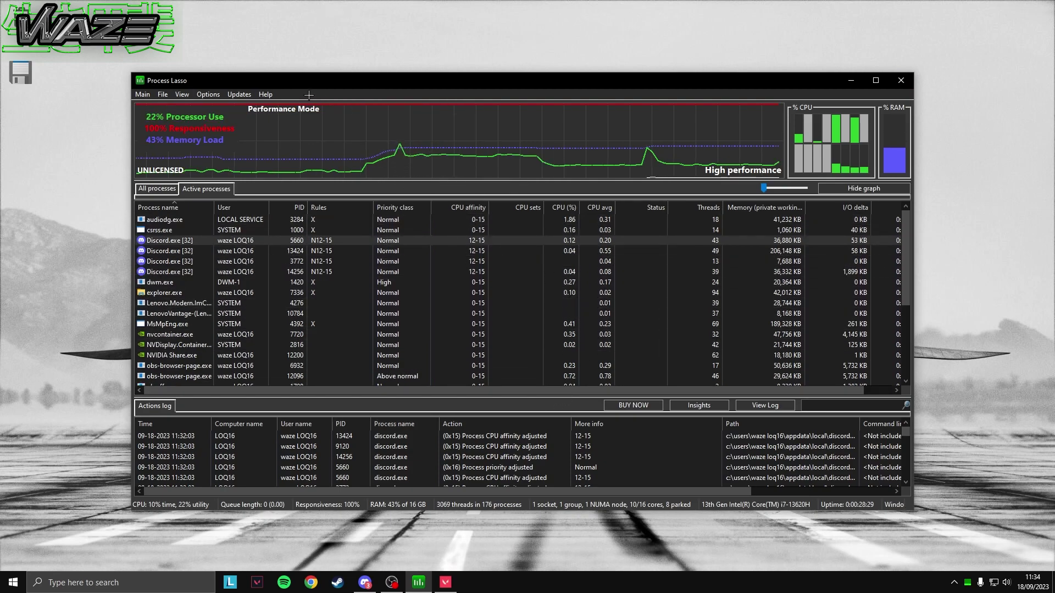